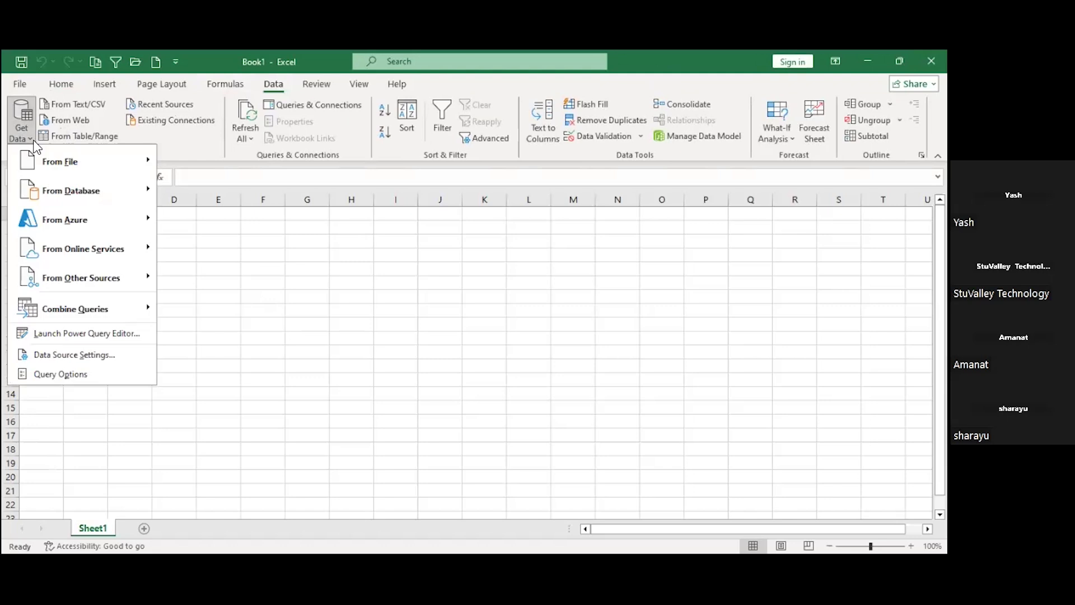
{"action": "mouse_move", "coordinate": [113, 147]}
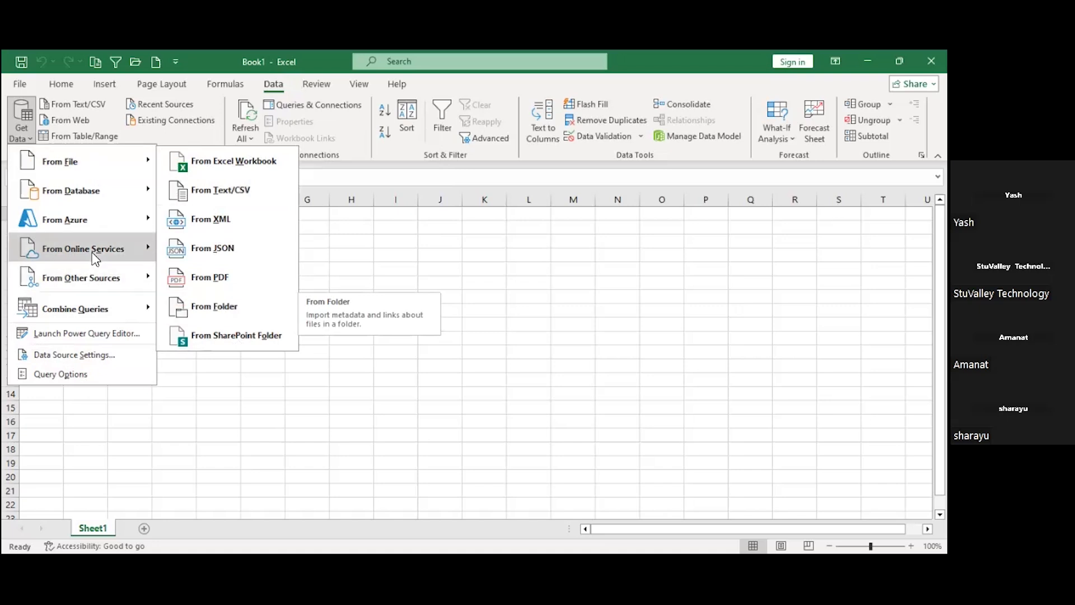
{"action": "mouse_move", "coordinate": [80, 217]}
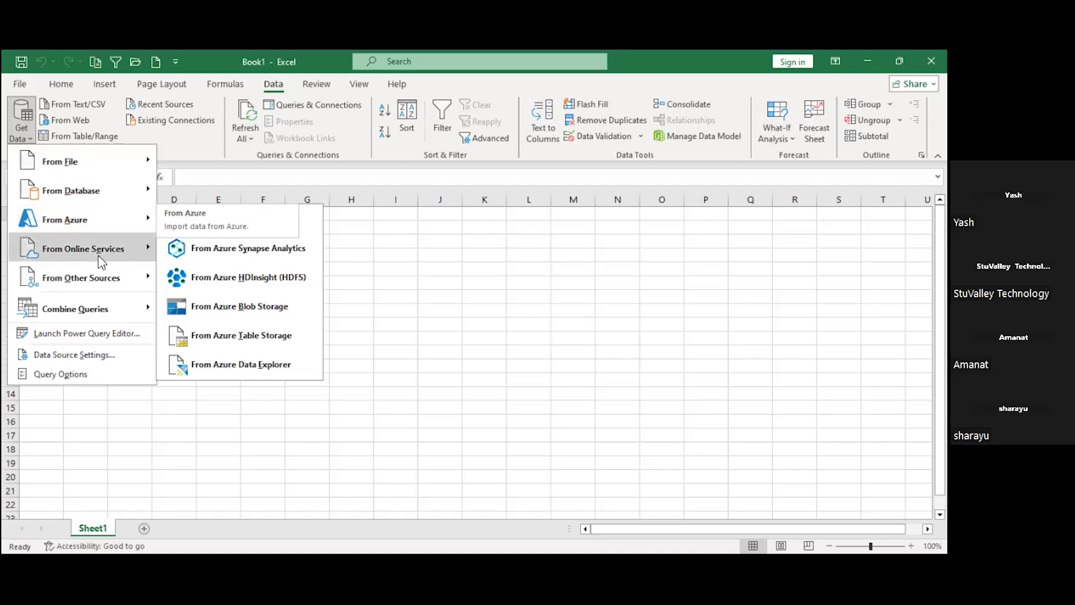
{"action": "mouse_move", "coordinate": [102, 261]}
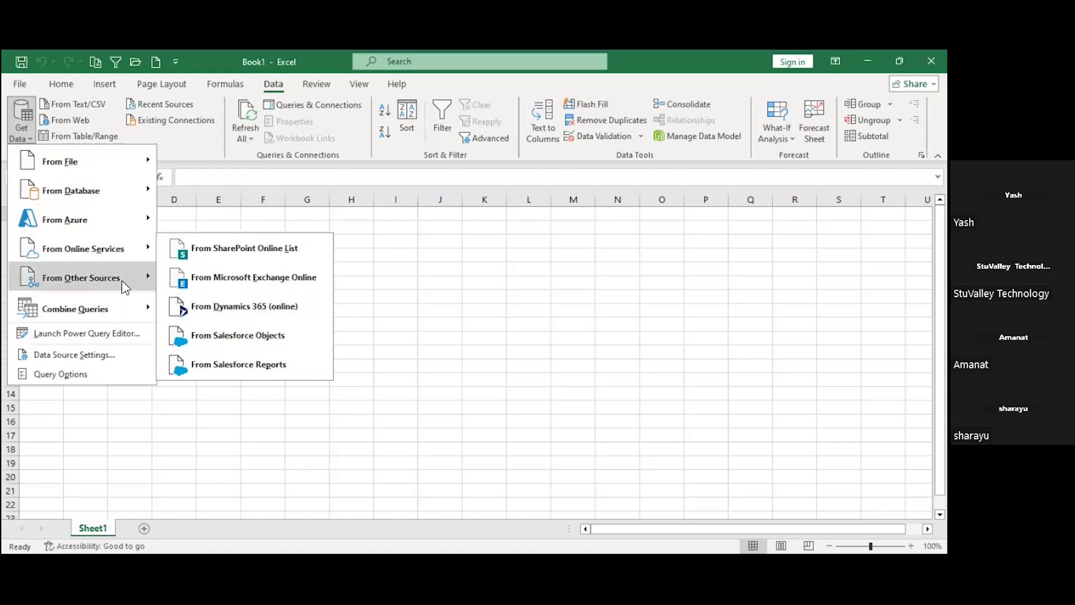
{"action": "mouse_move", "coordinate": [124, 287]}
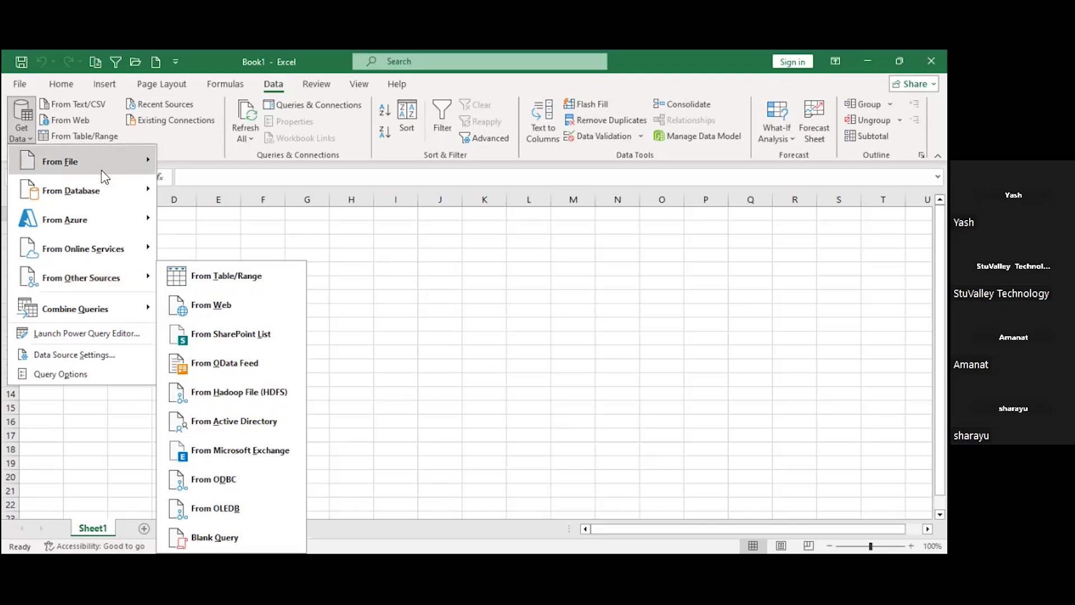
Import data from the Excel workbook Sales Data12 in the Power Query Data folder
{"action": "mouse_move", "coordinate": [104, 177]}
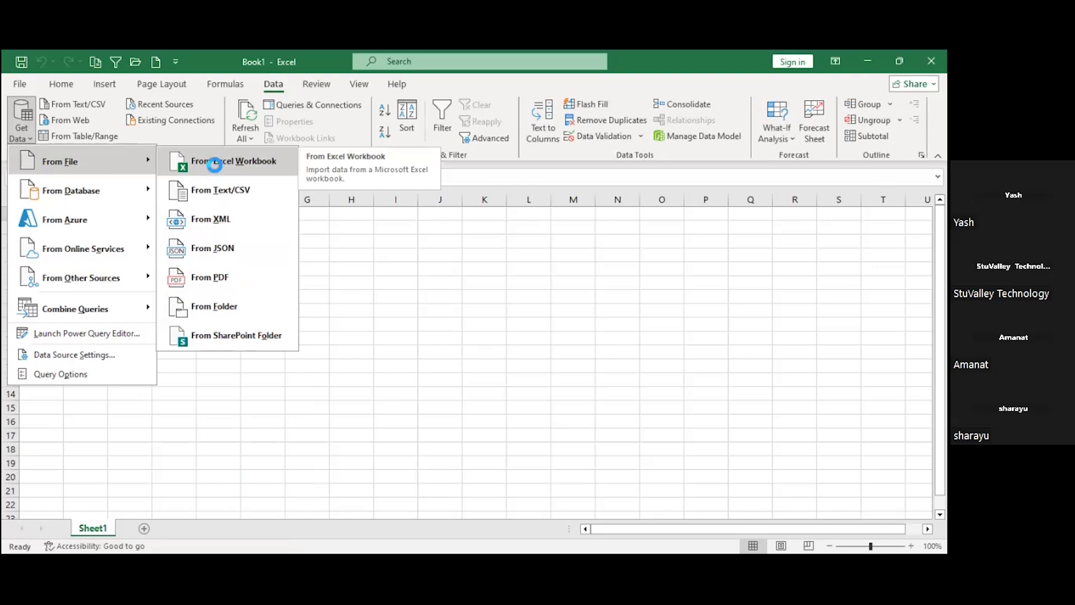
{"action": "left_click", "coordinate": [214, 162]}
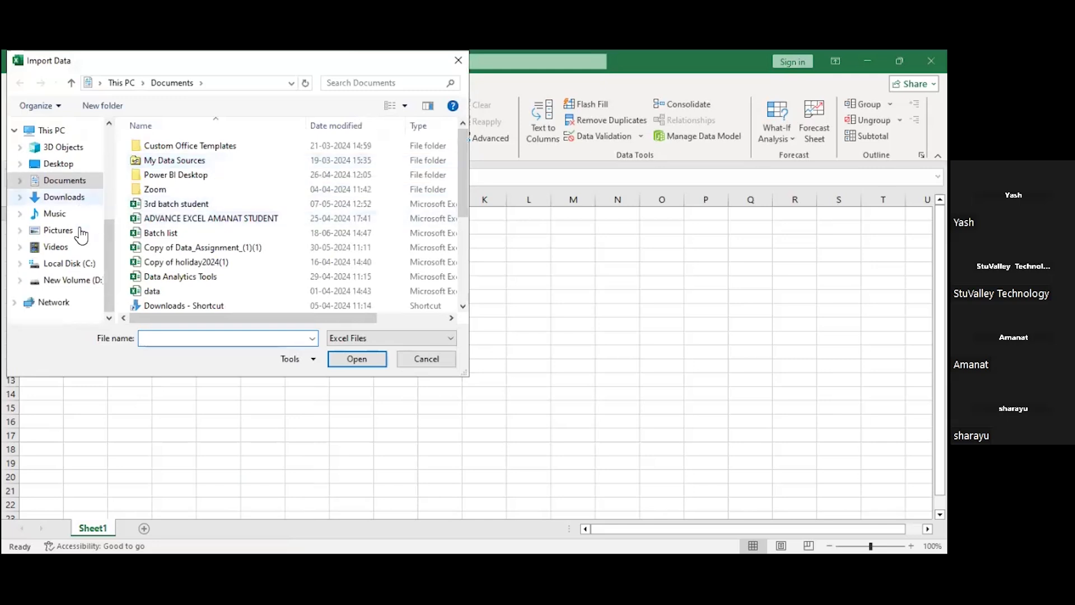
{"action": "scroll", "coordinate": [81, 232], "scroll_direction": "up", "scroll_amount": 1}
{"action": "scroll", "coordinate": [82, 234], "scroll_direction": "up", "scroll_amount": 1}
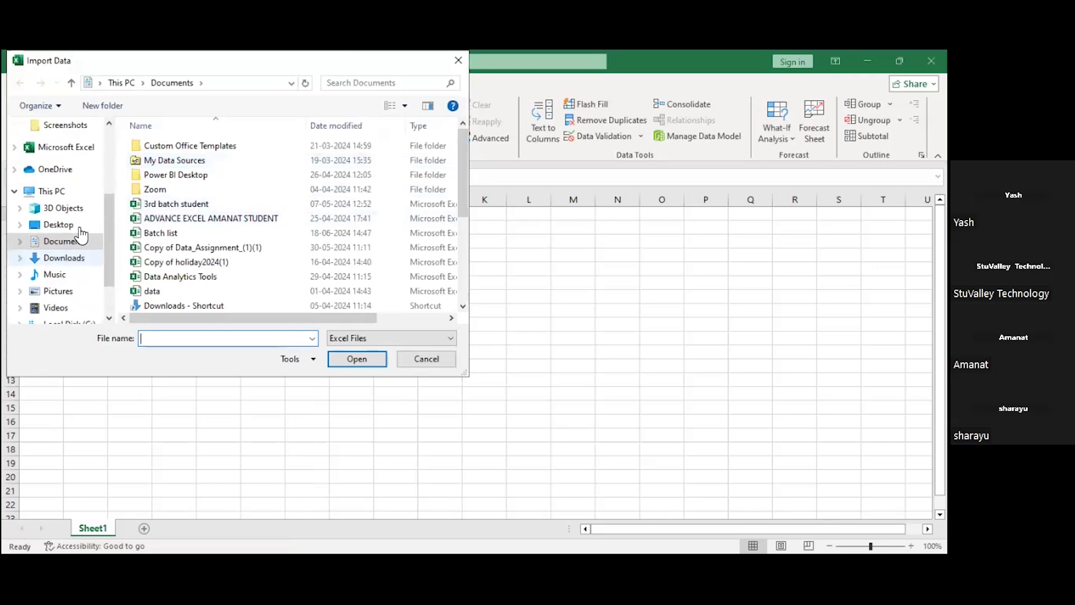
{"action": "scroll", "coordinate": [81, 234], "scroll_direction": "up", "scroll_amount": 1}
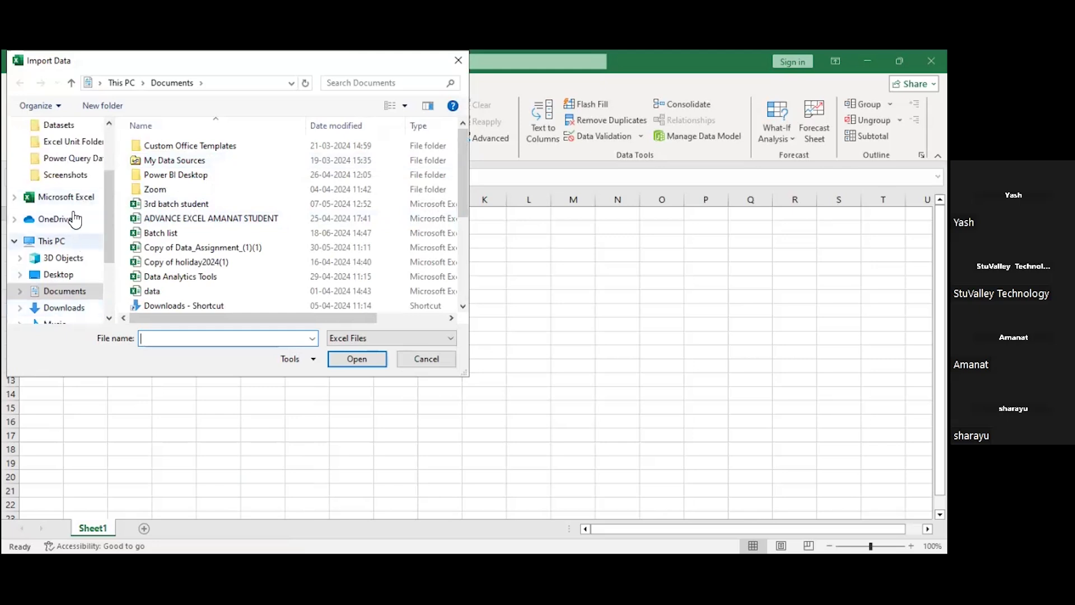
{"action": "left_click", "coordinate": [75, 162]}
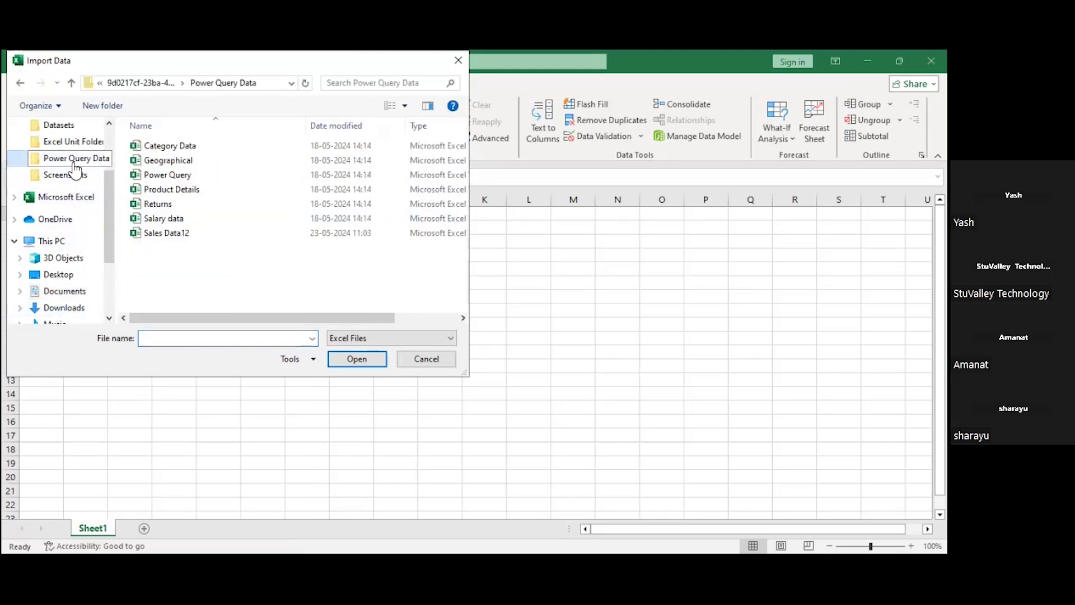
{"action": "left_click", "coordinate": [186, 233]}
{"action": "double_click", "coordinate": [186, 233]}
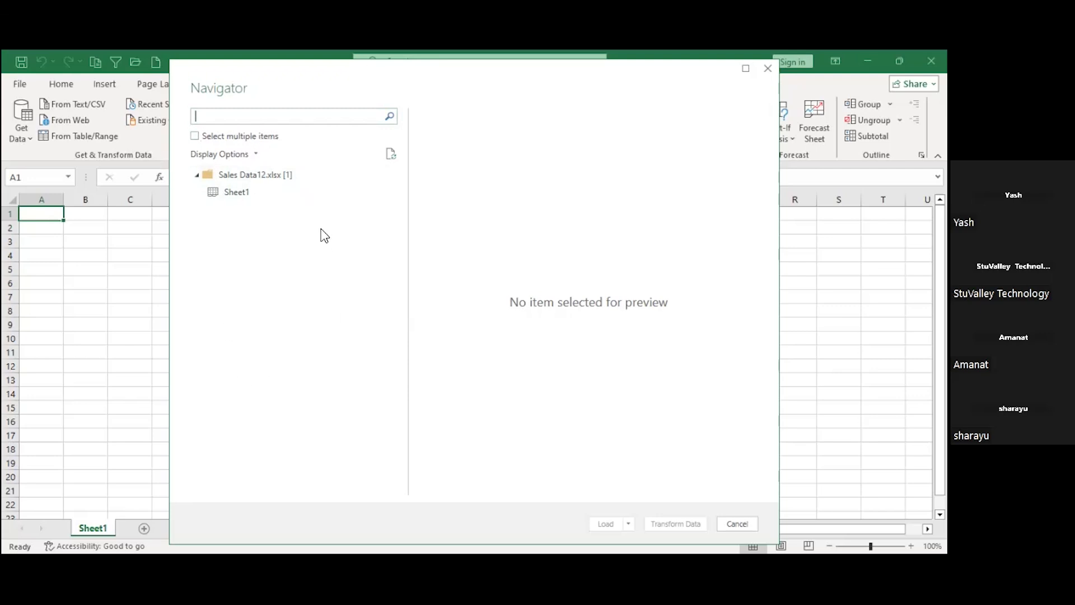
Enable selection of multiple items, select Sheet1 of Sales Data12, and open it for transformation in Power Query Editor
{"action": "left_click", "coordinate": [195, 136]}
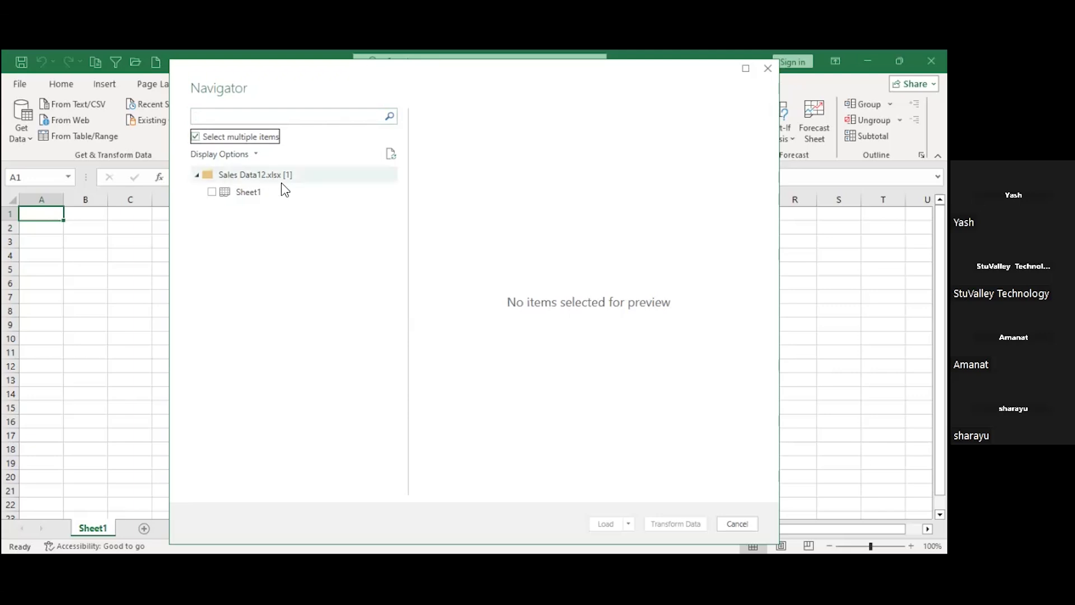
{"action": "left_click", "coordinate": [212, 193]}
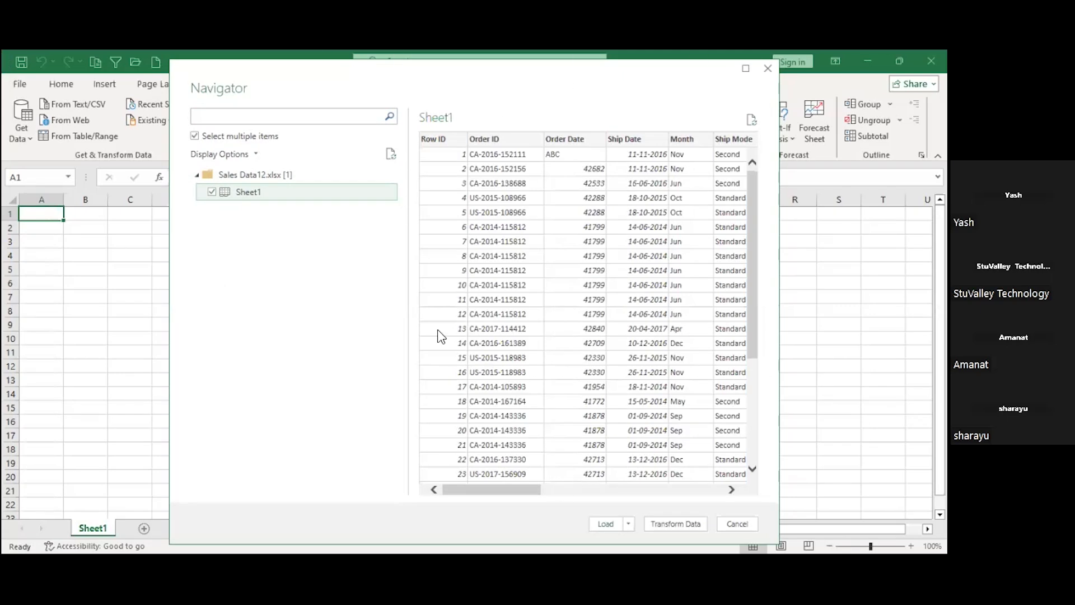
{"action": "left_click", "coordinate": [582, 491]}
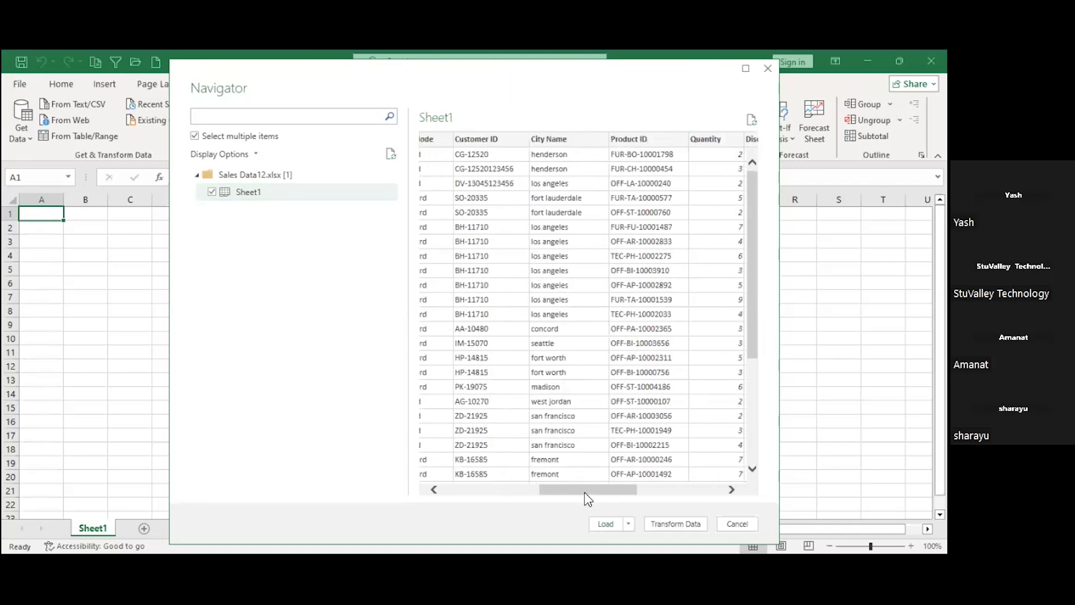
{"action": "left_click", "coordinate": [661, 489]}
{"action": "left_click", "coordinate": [519, 486]}
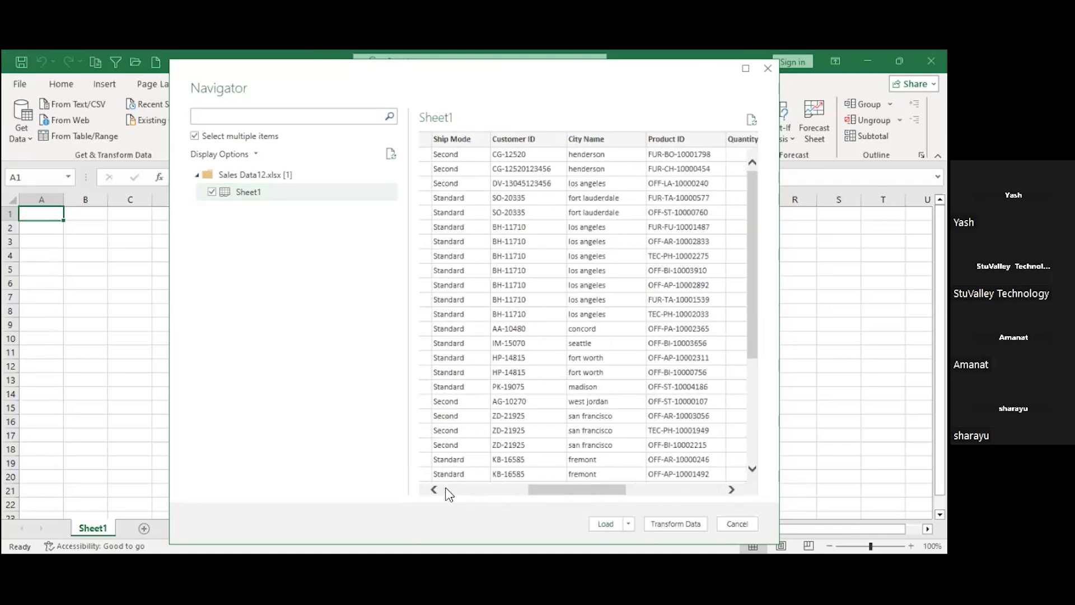
{"action": "left_click", "coordinate": [447, 491]}
{"action": "left_click", "coordinate": [435, 489]}
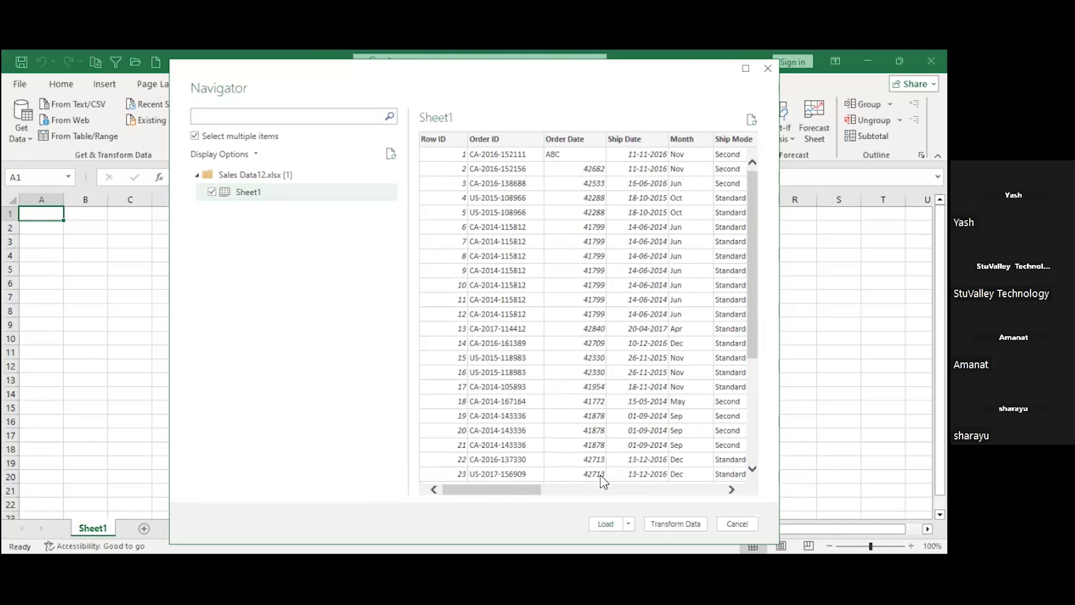
{"action": "left_click", "coordinate": [587, 491]}
{"action": "left_click", "coordinate": [666, 492]}
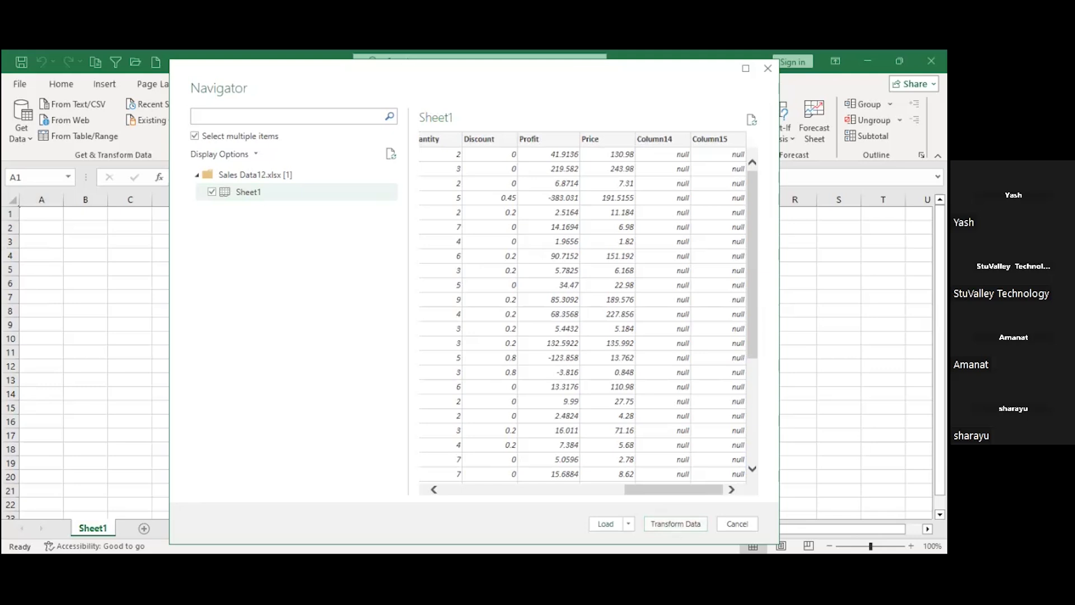
{"action": "left_click", "coordinate": [629, 524]}
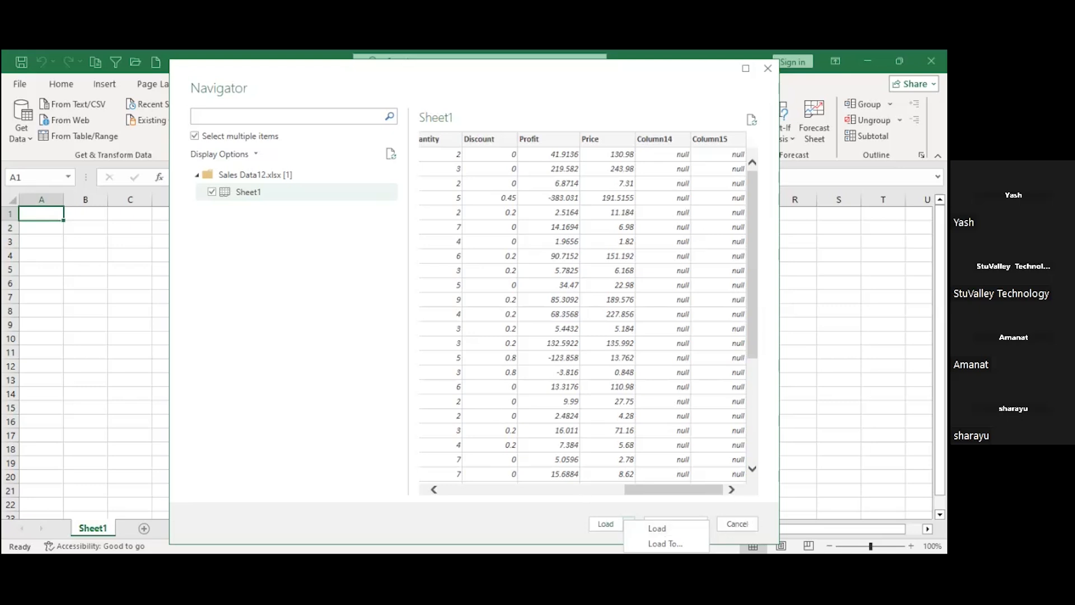
{"action": "left_click", "coordinate": [519, 503]}
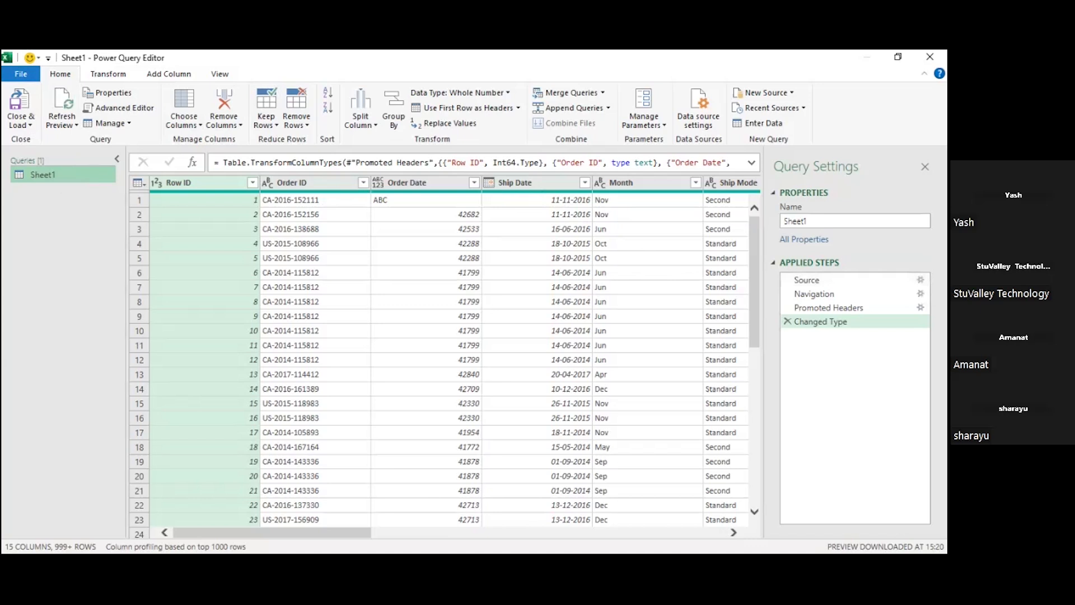
Rename the Sheet1 query as Sales_Data
{"action": "left_click", "coordinate": [65, 244]}
{"action": "left_click", "coordinate": [807, 222]}
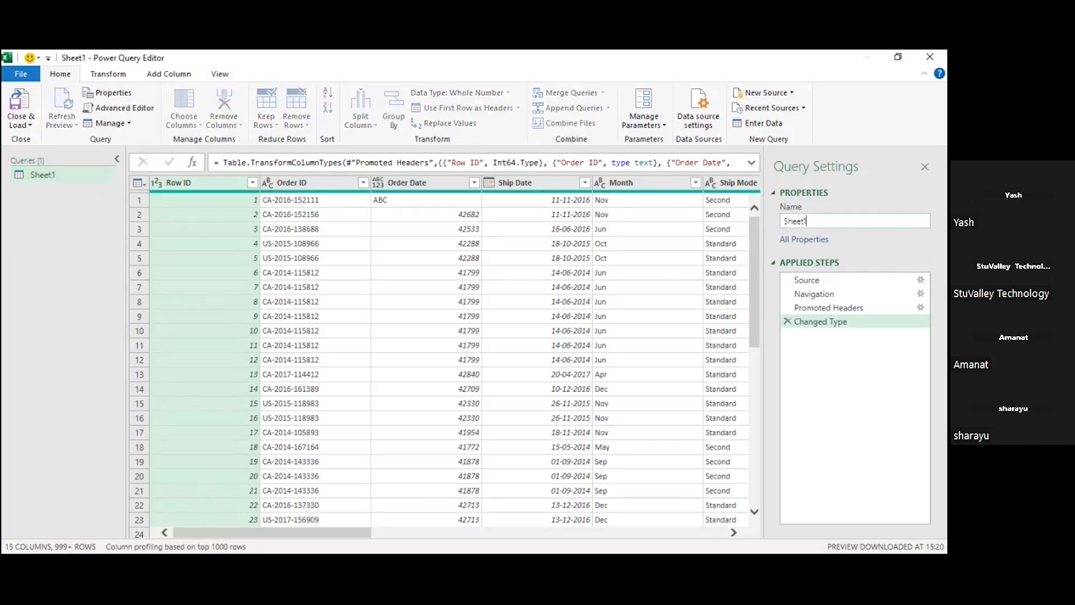
{"action": "key", "text": "BackSpace"}
{"action": "key", "text": "BackSpace"}
{"action": "key", "text": "BackSpace"}
{"action": "key", "text": "BackSpace"}
{"action": "key", "text": "BackSpace"}
{"action": "key", "text": "BackSpace"}
{"action": "type", "text": "Sales_Data"}
{"action": "key", "text": "Return"}
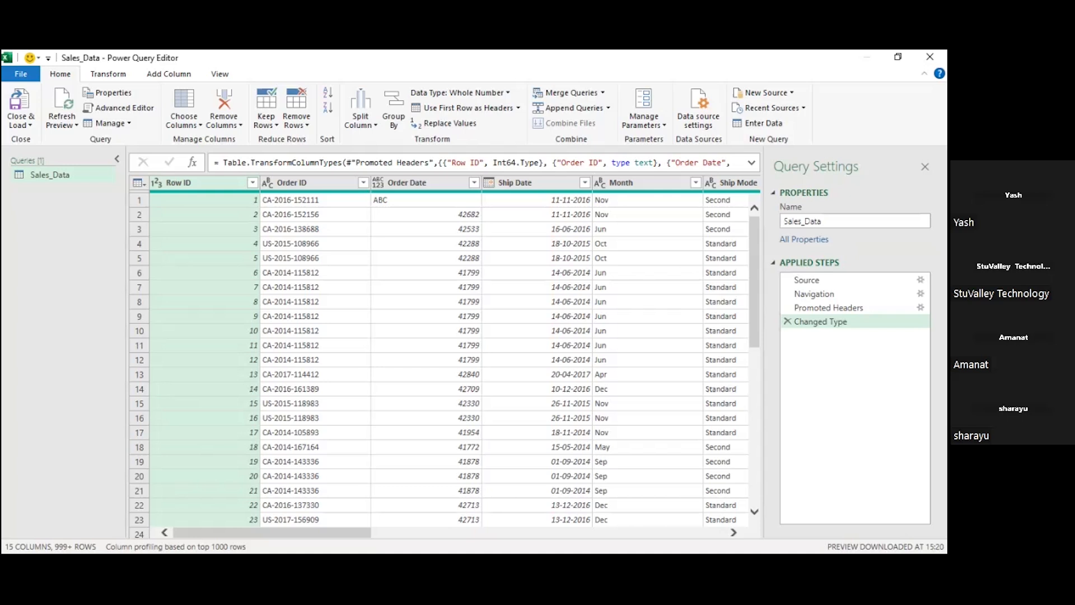
Review the Source step's file settings and the output of the Navigation and Promoted Headers steps
{"action": "left_click", "coordinate": [822, 280]}
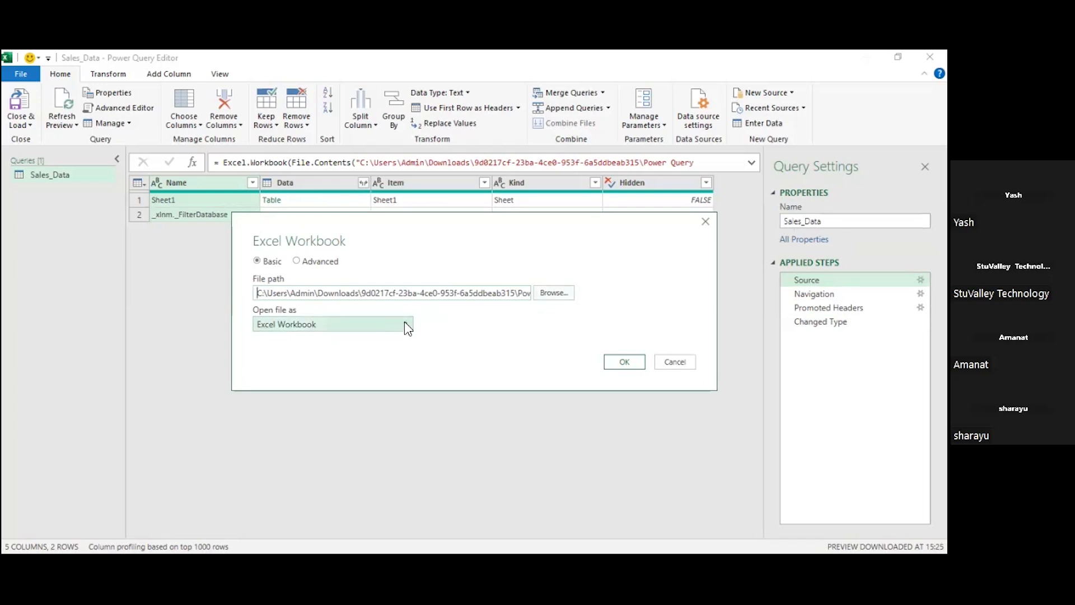
{"action": "left_click", "coordinate": [323, 329]}
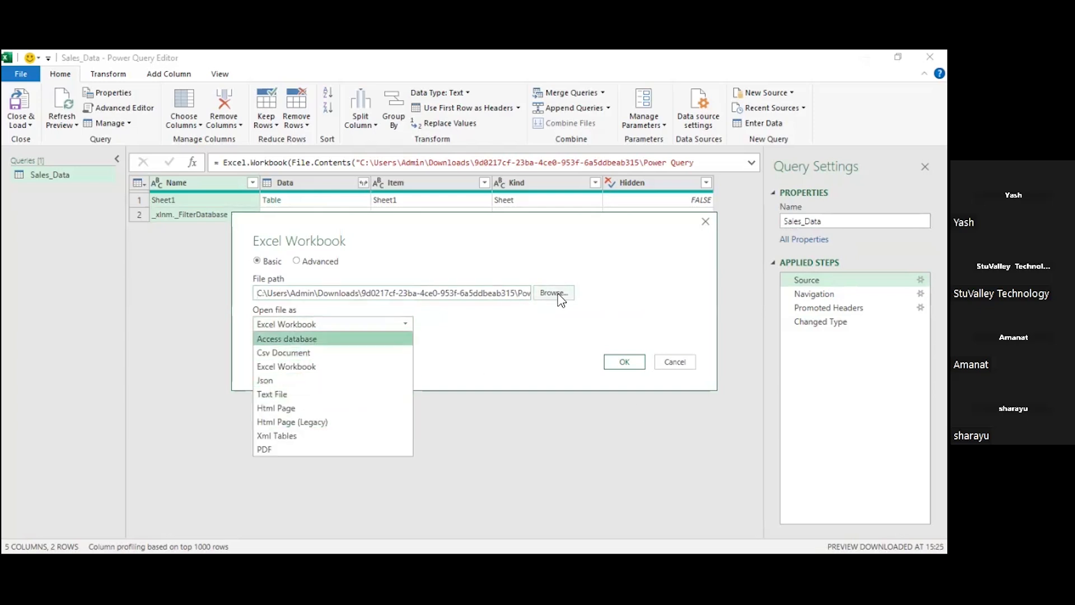
{"action": "left_click", "coordinate": [615, 364]}
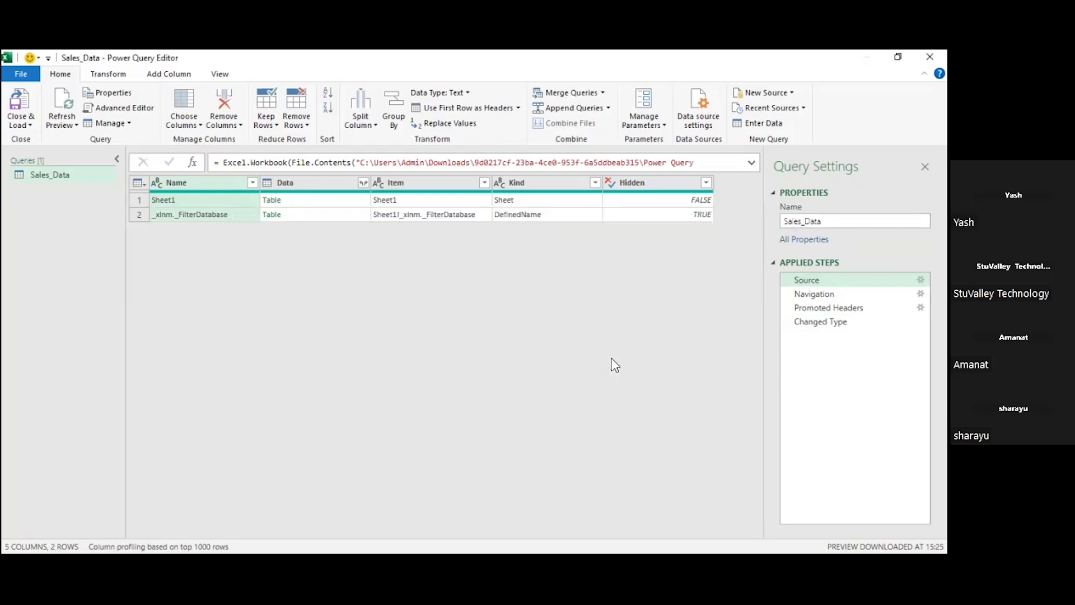
{"action": "left_click", "coordinate": [818, 294]}
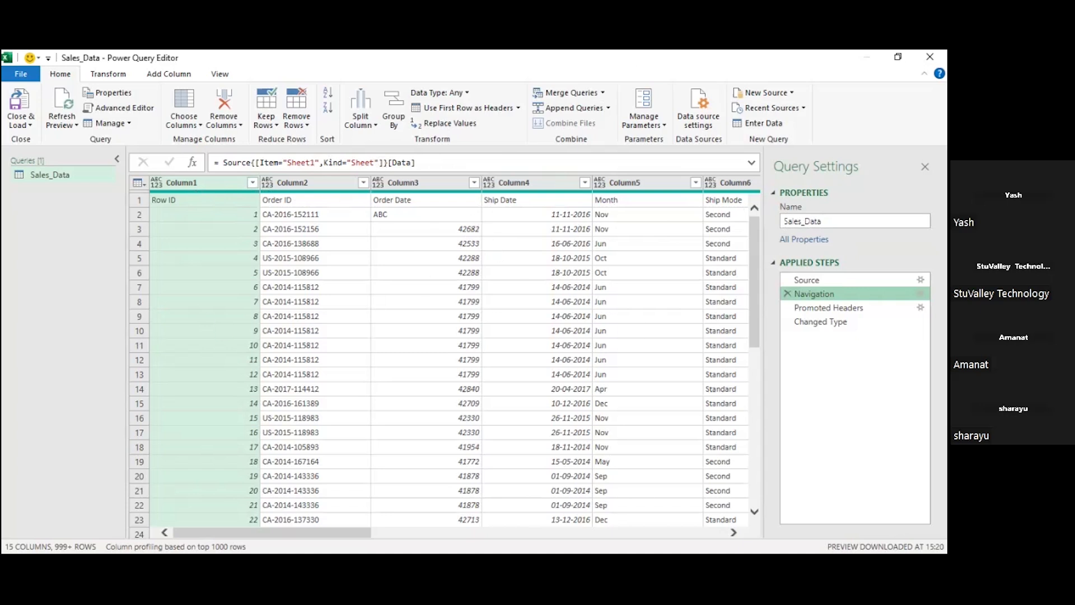
{"action": "left_click", "coordinate": [838, 308]}
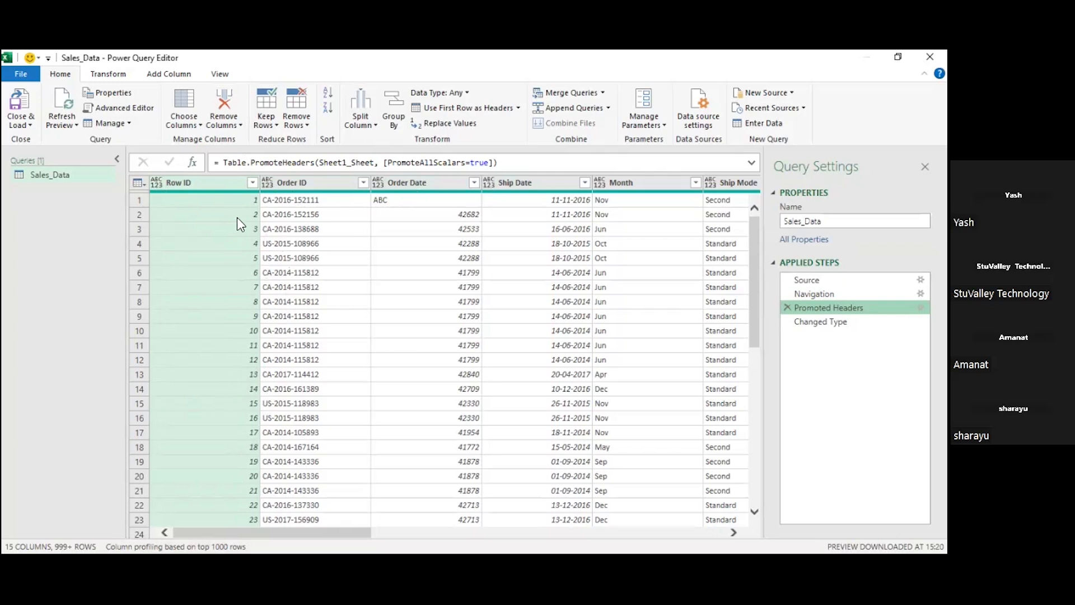
Try inserting a Whole Number type change for the Row ID column after Promoted Headers, and delete that inserted step
{"action": "left_click", "coordinate": [157, 183]}
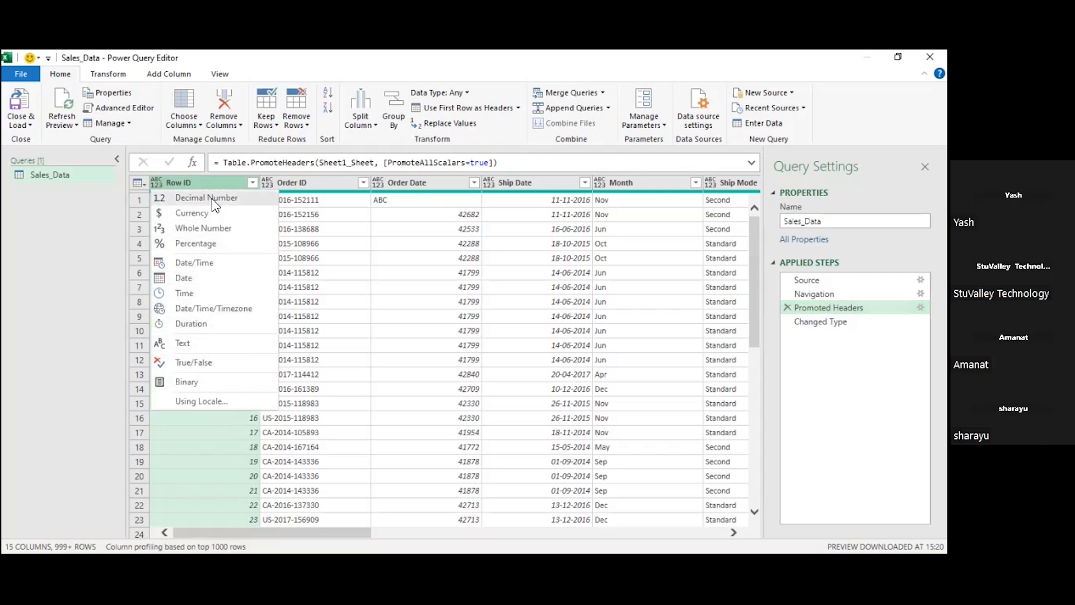
{"action": "left_click", "coordinate": [212, 228]}
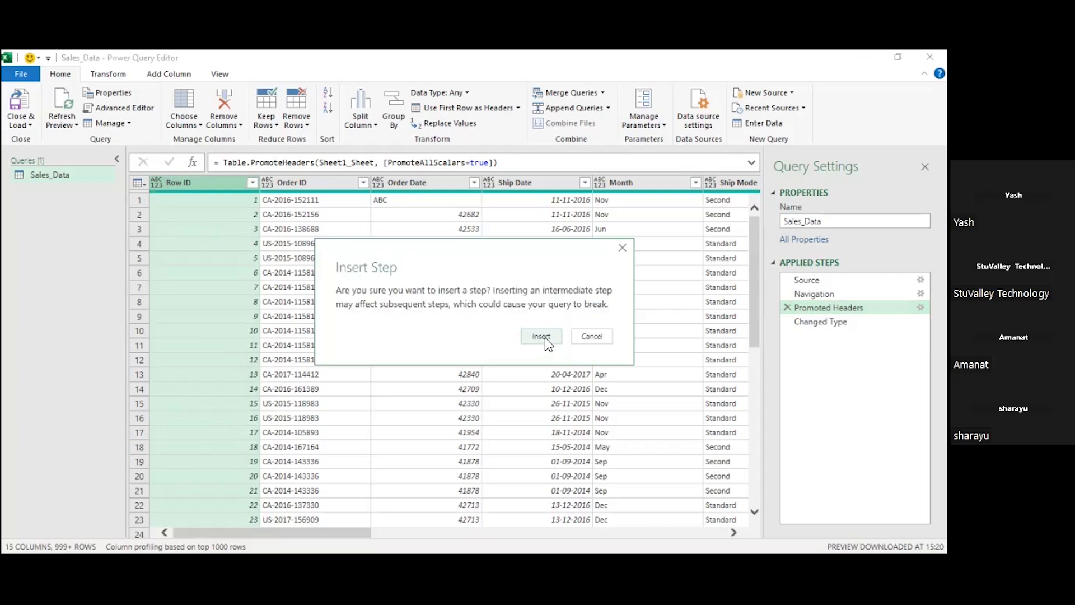
{"action": "left_click", "coordinate": [541, 336]}
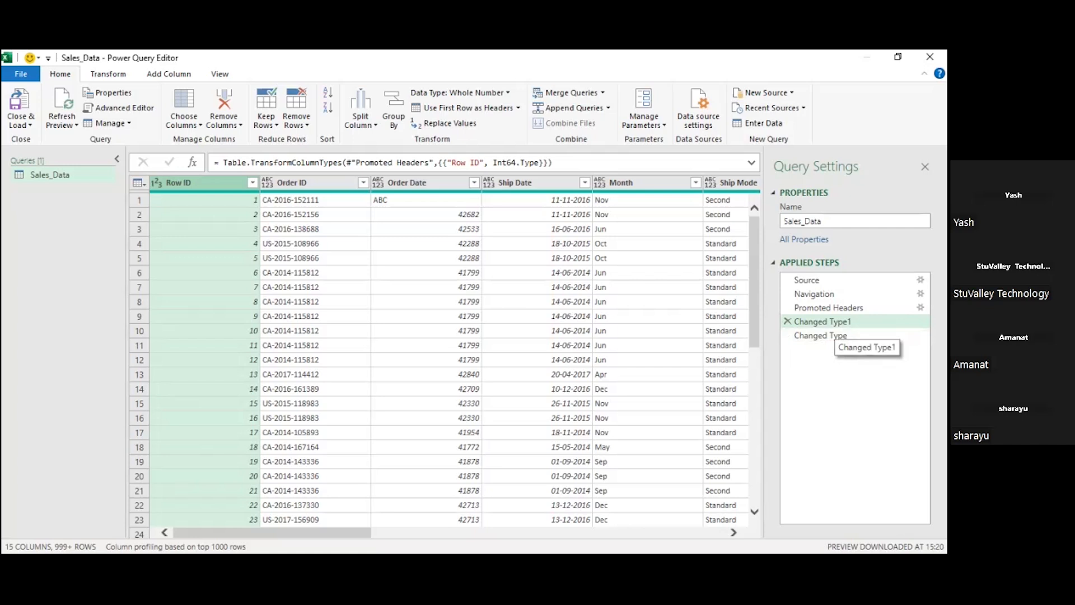
{"action": "left_click", "coordinate": [787, 321]}
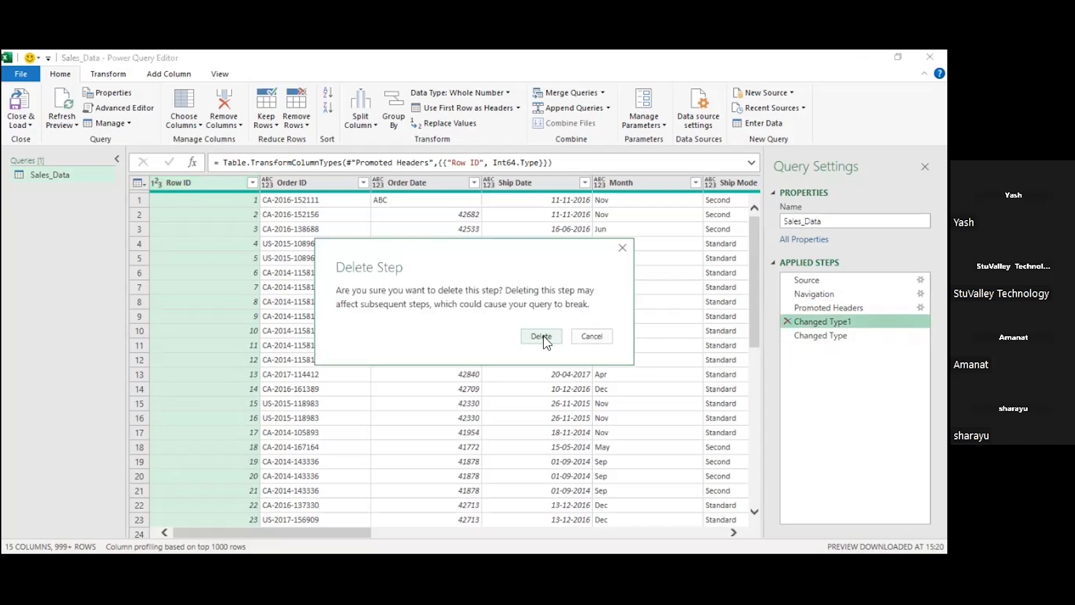
{"action": "left_click", "coordinate": [542, 336]}
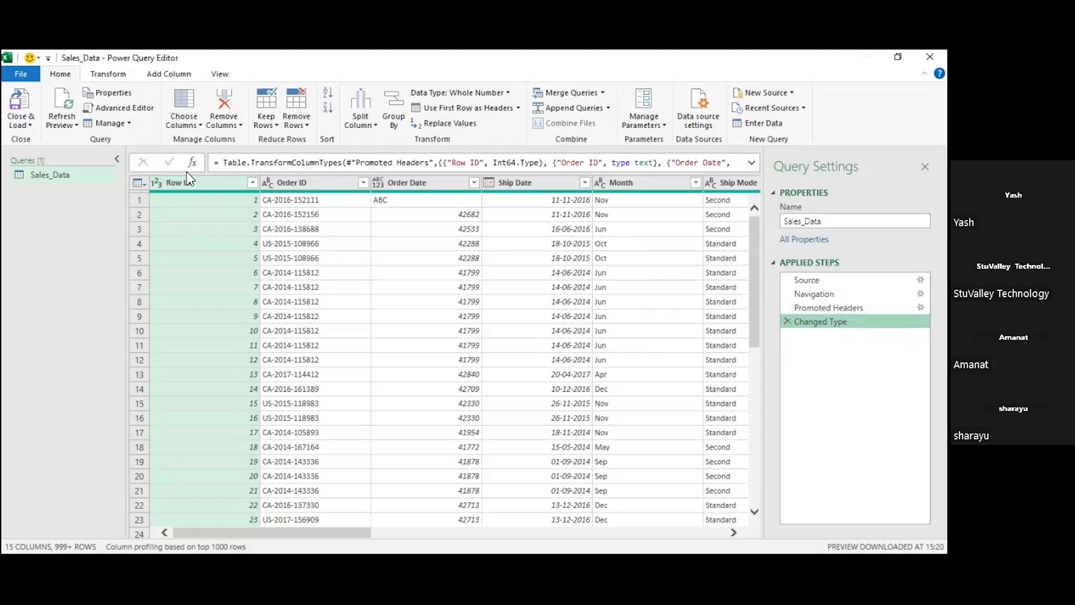
Check the data type choices for Row ID and compare the column types in the Promoted Headers and Changed Type steps
{"action": "left_click", "coordinate": [156, 187]}
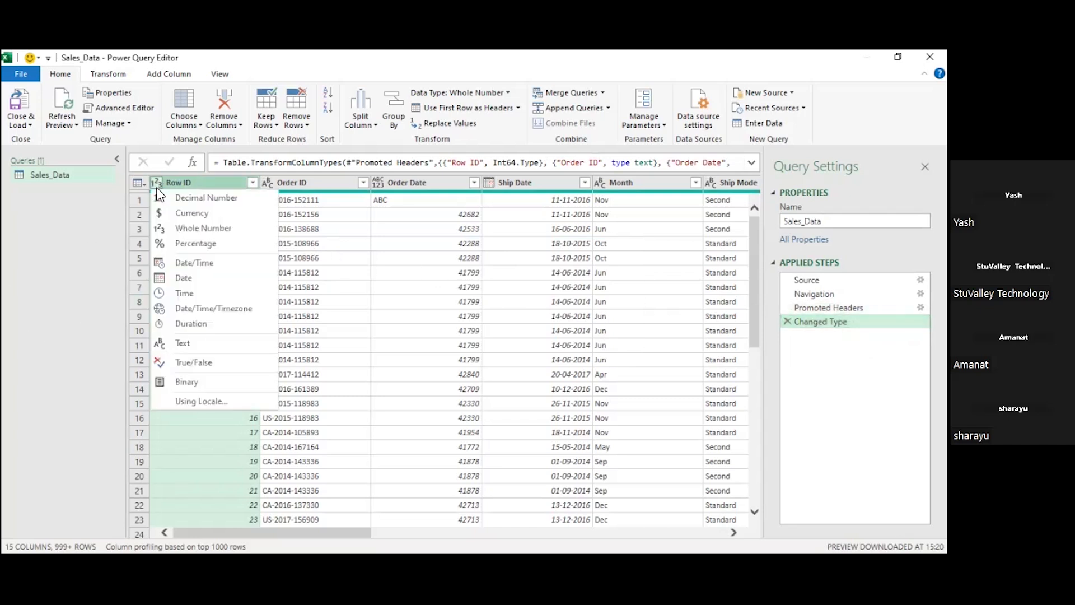
{"action": "left_click", "coordinate": [429, 259]}
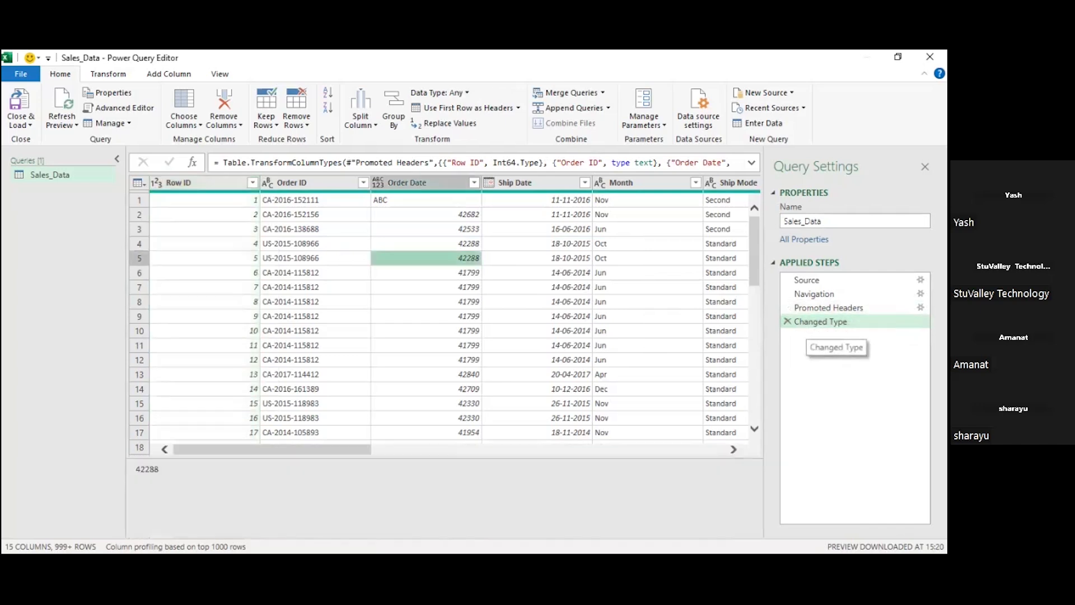
{"action": "left_click", "coordinate": [807, 308]}
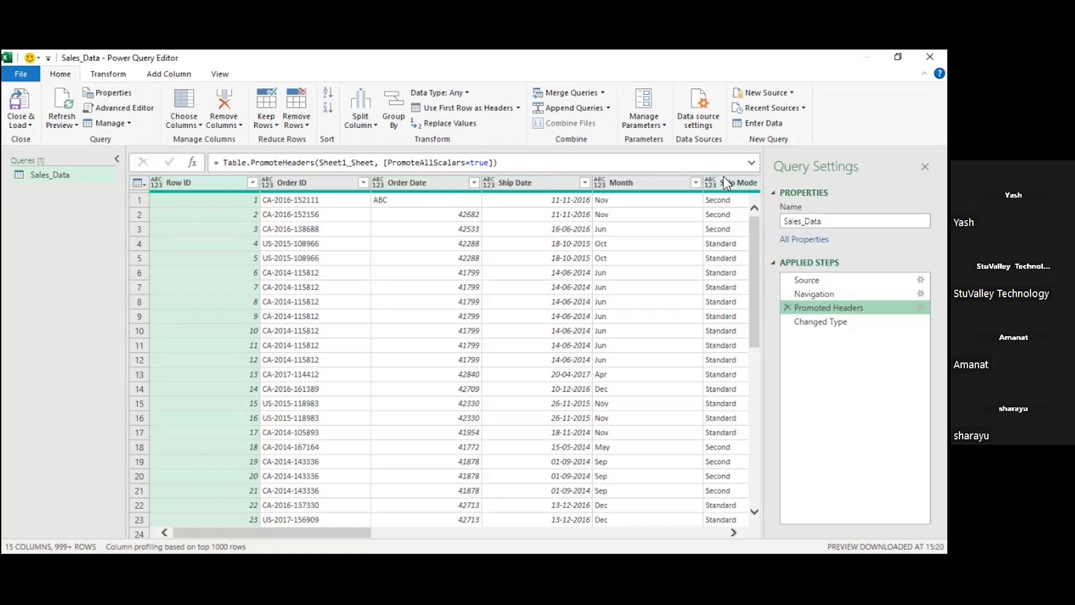
{"action": "left_click", "coordinate": [820, 321]}
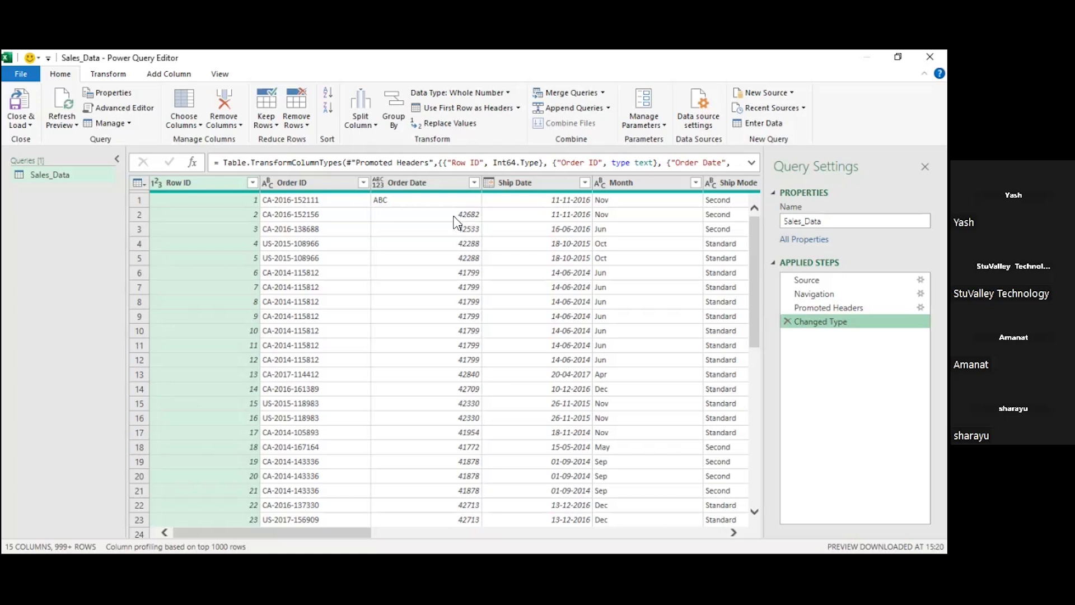
Change the Order Date column's data type to Date in the Changed Type step
{"action": "left_click", "coordinate": [377, 184]}
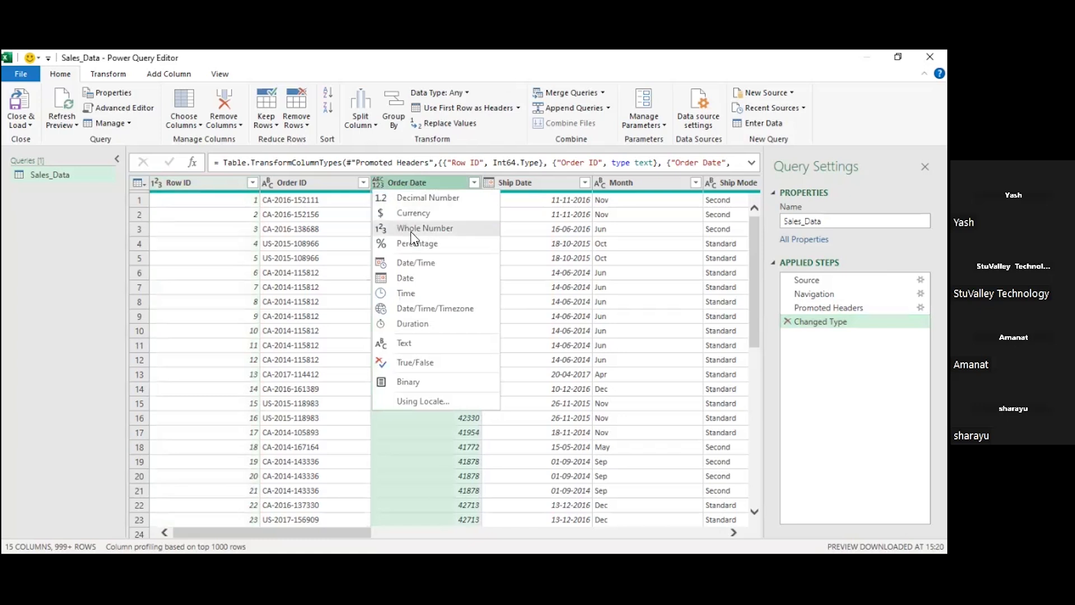
{"action": "left_click", "coordinate": [413, 279]}
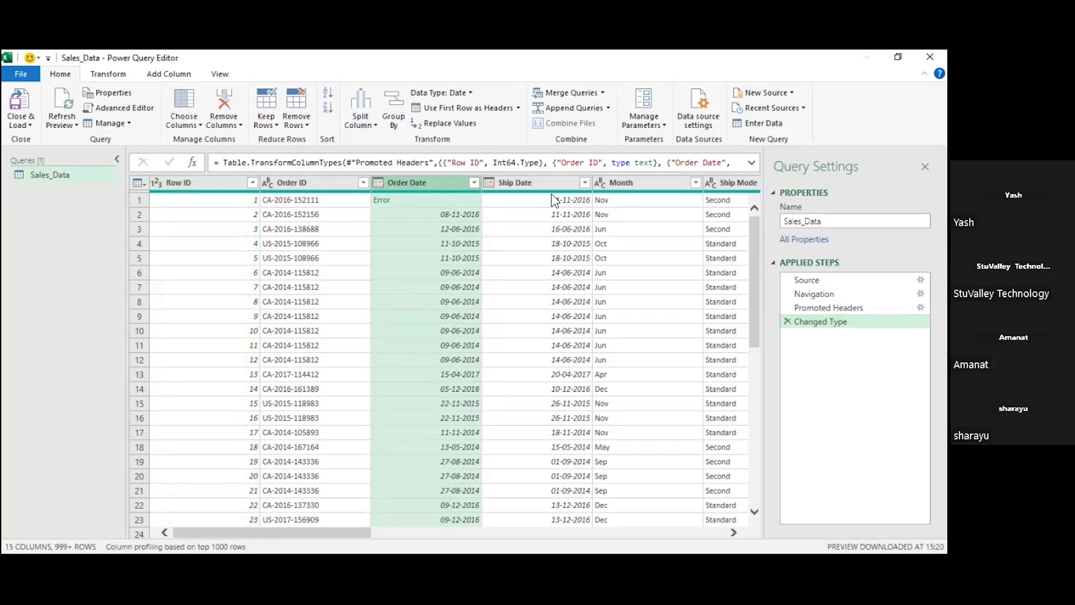
{"action": "mouse_move", "coordinate": [561, 197]}
Check the data type choices for Order ID, and select all columns to review the transform commands for the whole table
{"action": "left_click", "coordinate": [277, 184]}
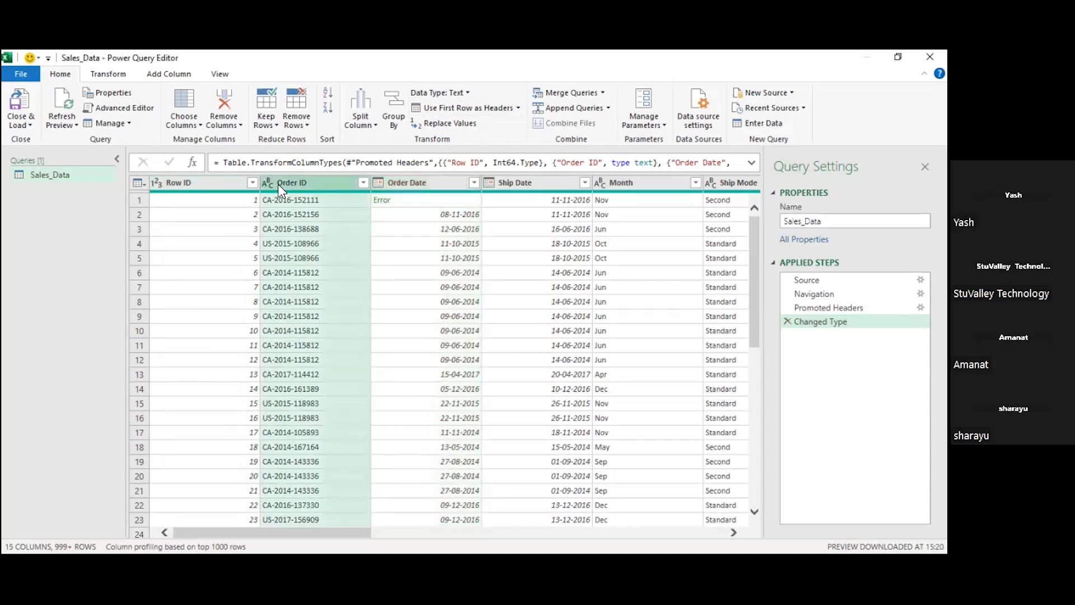
{"action": "left_click", "coordinate": [267, 183]}
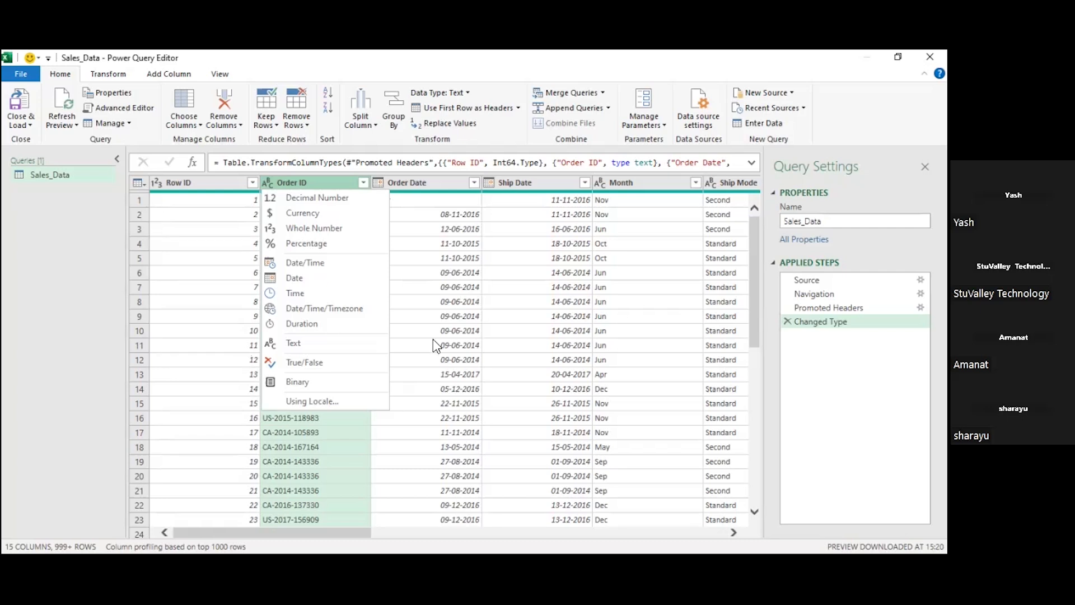
{"action": "left_click", "coordinate": [414, 328]}
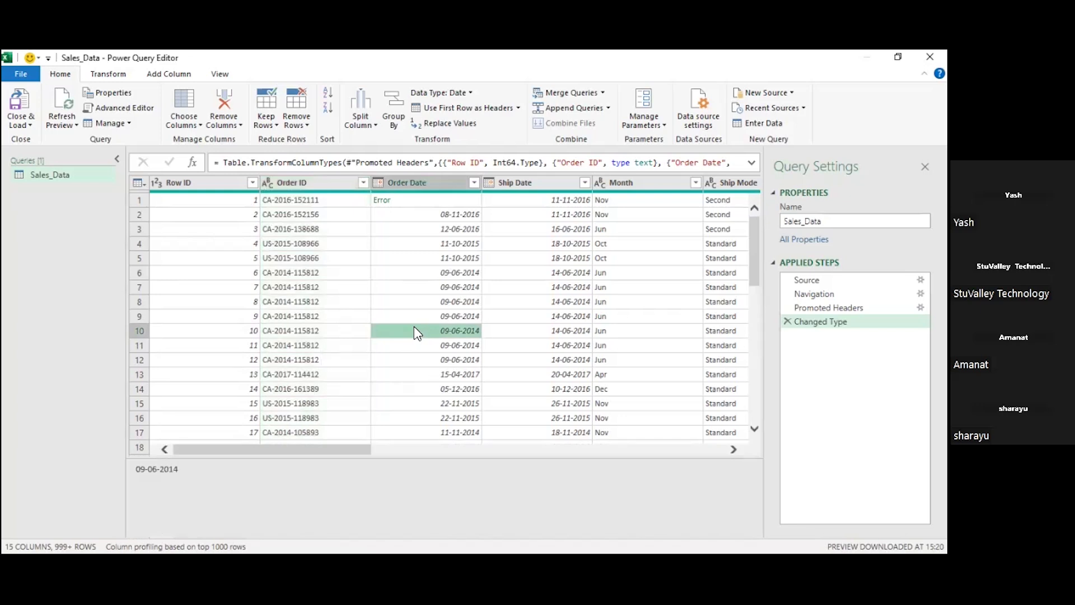
{"action": "key", "text": "ctrl+a"}
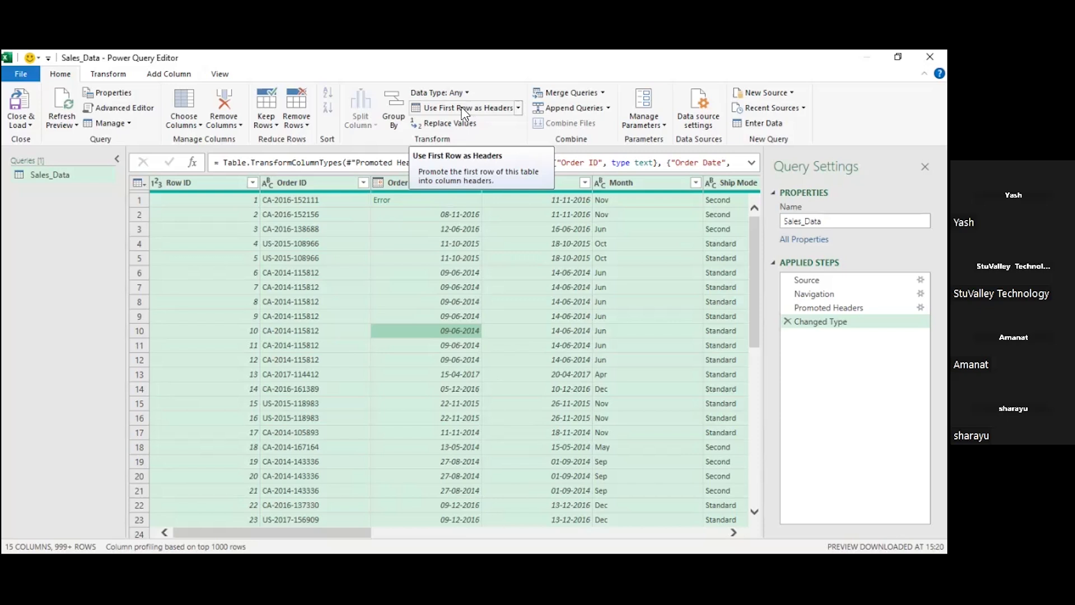
{"action": "left_click", "coordinate": [112, 75]}
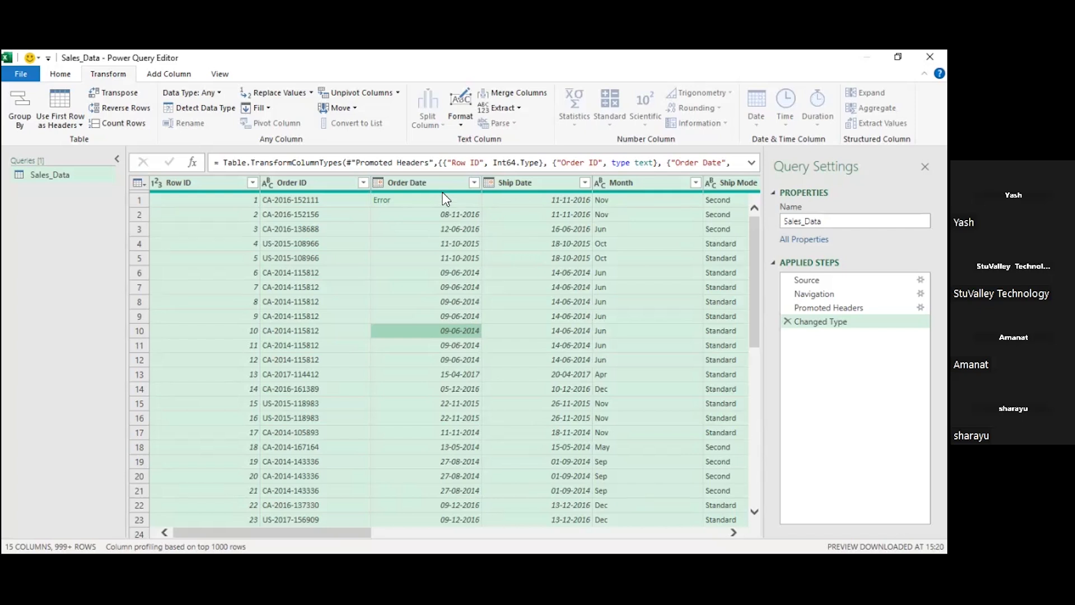
Inspect the error in the first Order Date row and look over the Ship Date and Order ID columns
{"action": "left_click", "coordinate": [396, 202]}
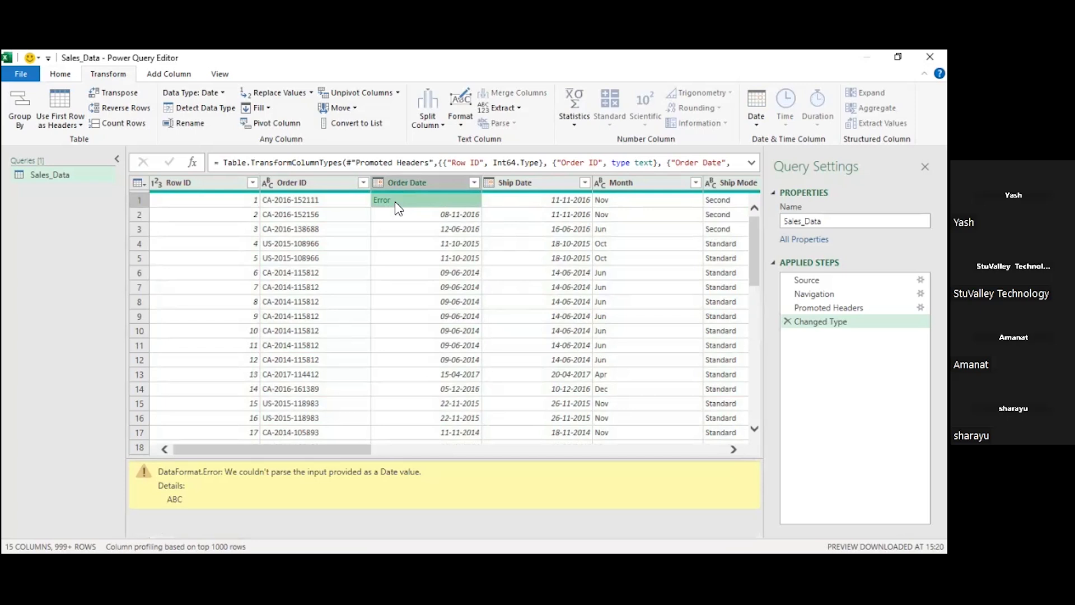
{"action": "left_click", "coordinate": [511, 184]}
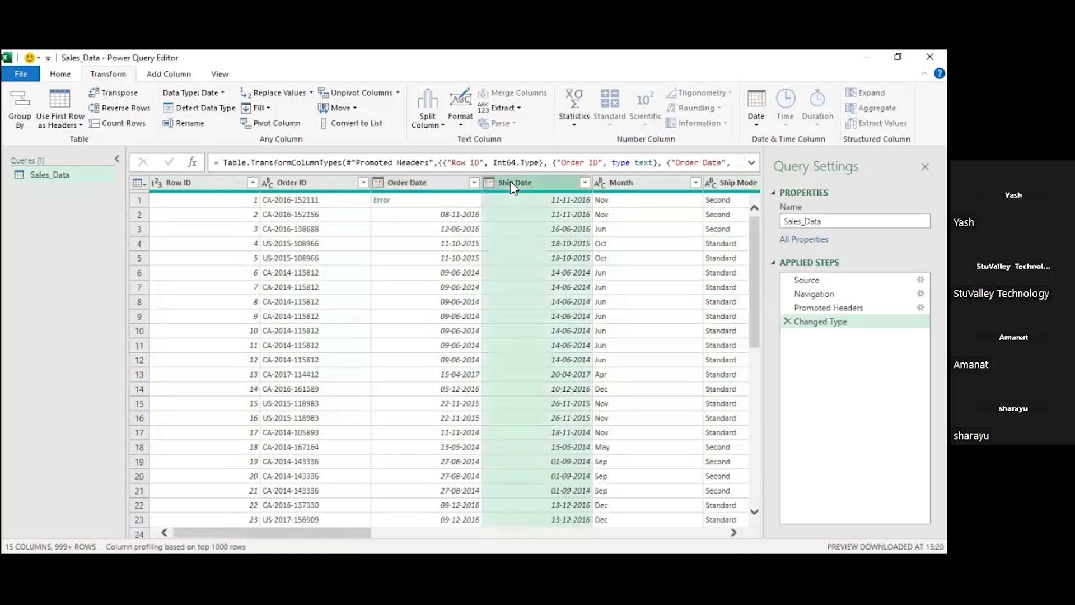
{"action": "scroll", "coordinate": [532, 370], "scroll_direction": "down", "scroll_amount": 8}
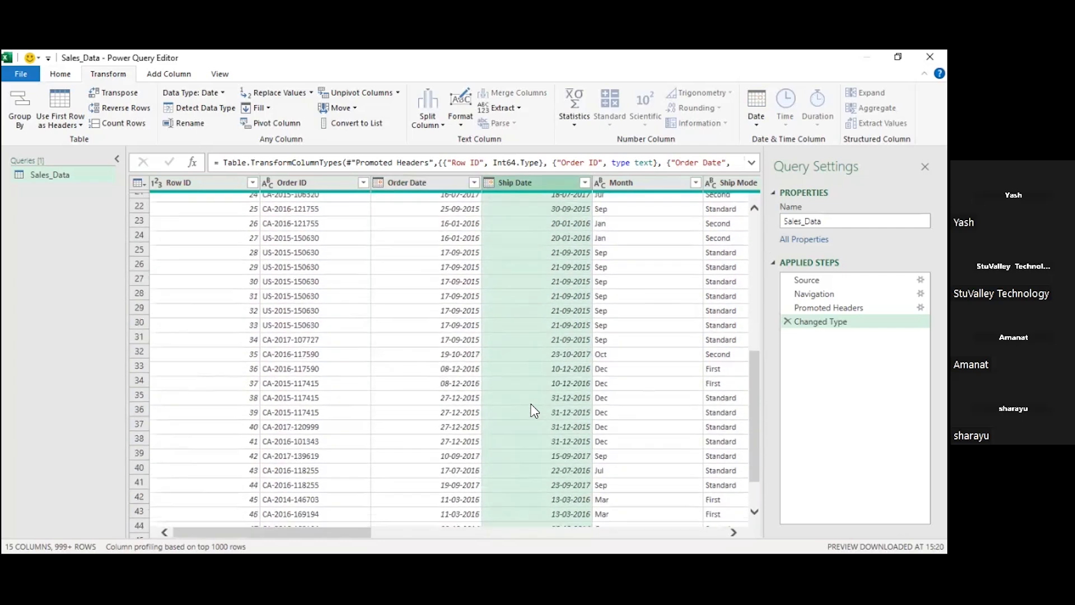
{"action": "scroll", "coordinate": [533, 411], "scroll_direction": "up", "scroll_amount": 8}
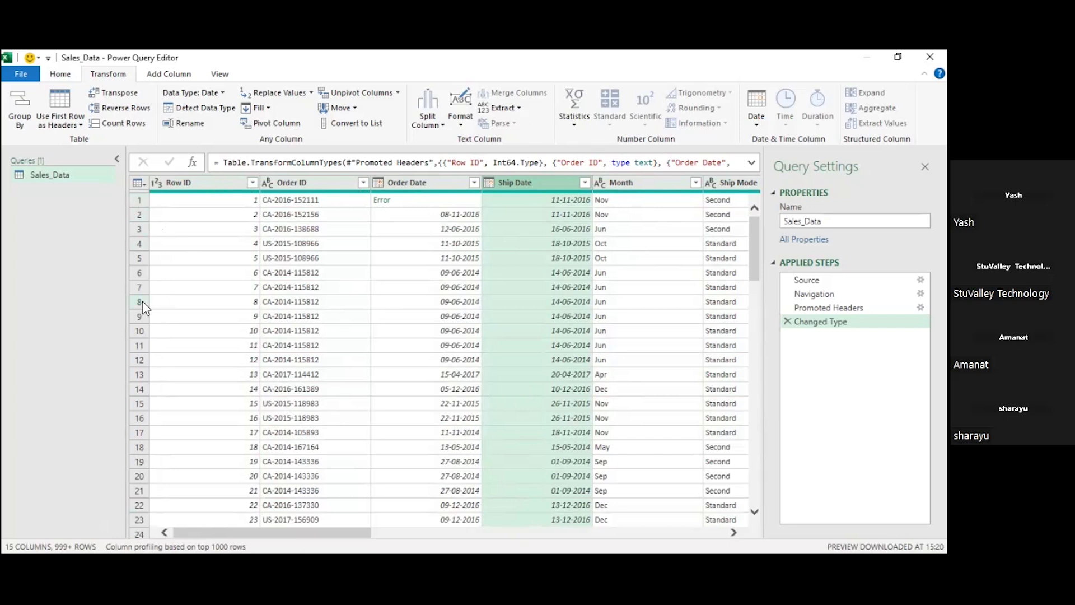
{"action": "left_click", "coordinate": [456, 287]}
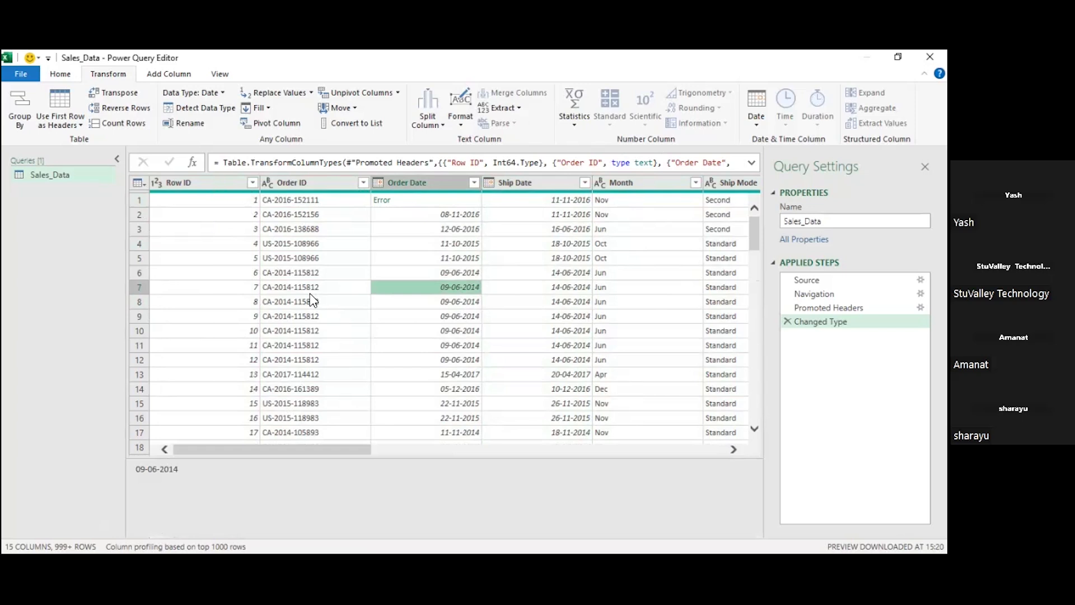
{"action": "left_click", "coordinate": [318, 184]}
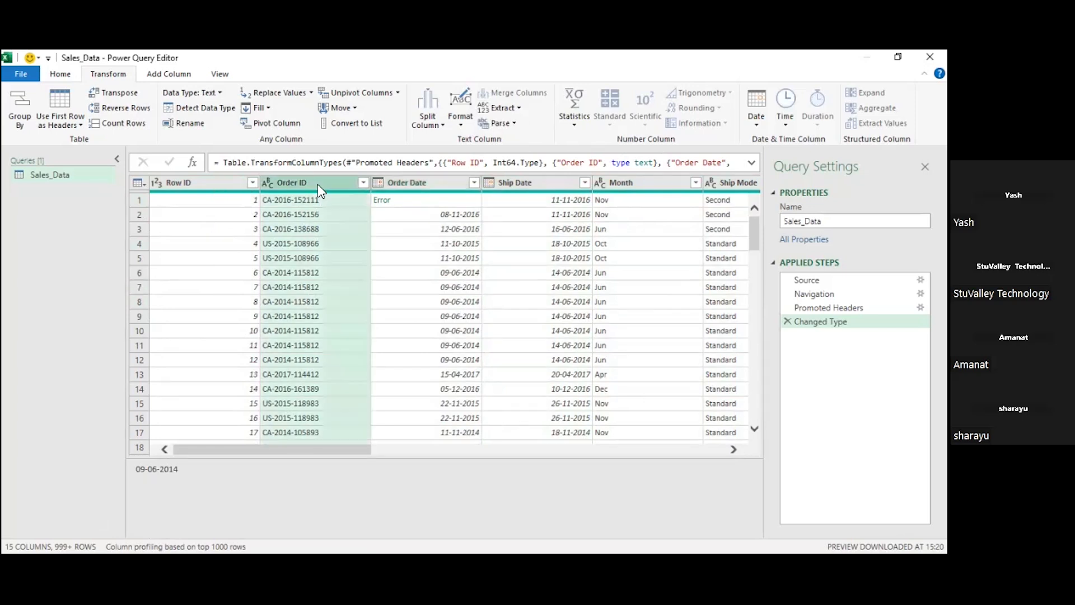
{"action": "left_click", "coordinate": [529, 183]}
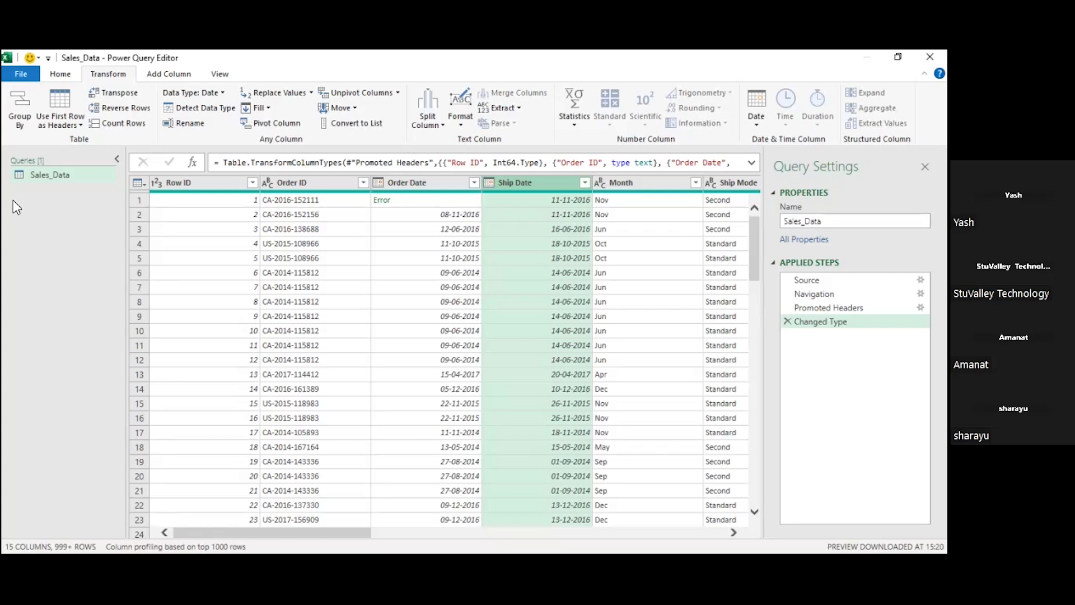
Try copying the Sales_Data query in the query list
{"action": "right_click", "coordinate": [50, 179]}
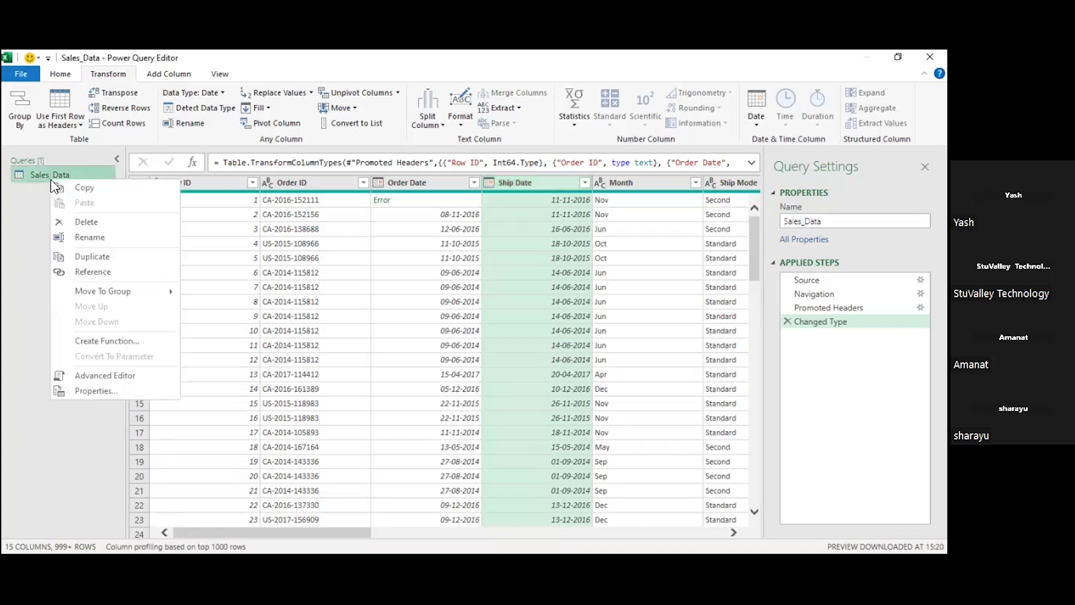
{"action": "left_click", "coordinate": [83, 188]}
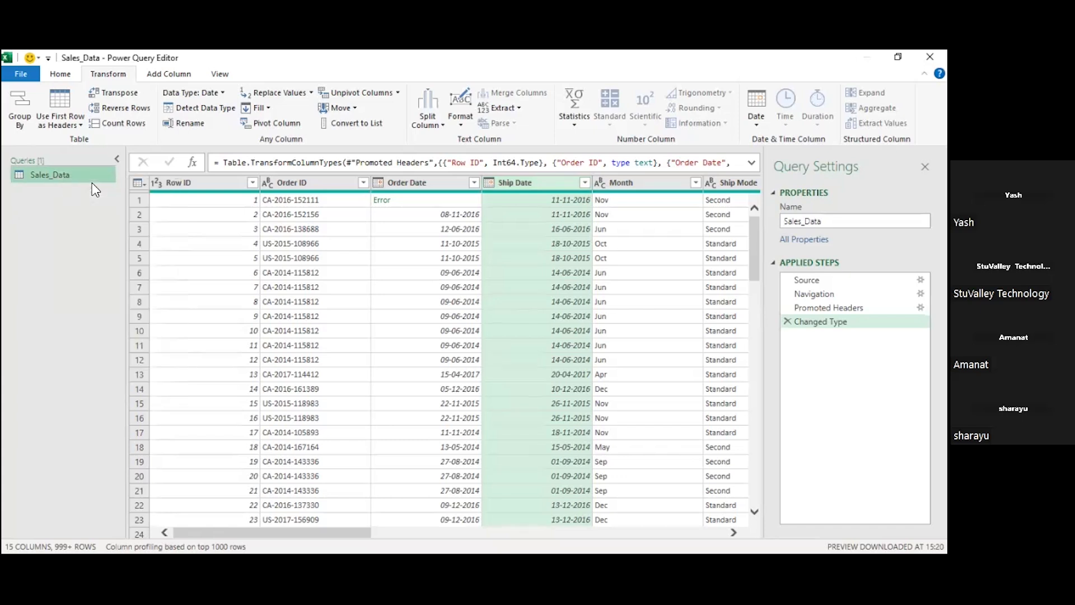
{"action": "right_click", "coordinate": [52, 176]}
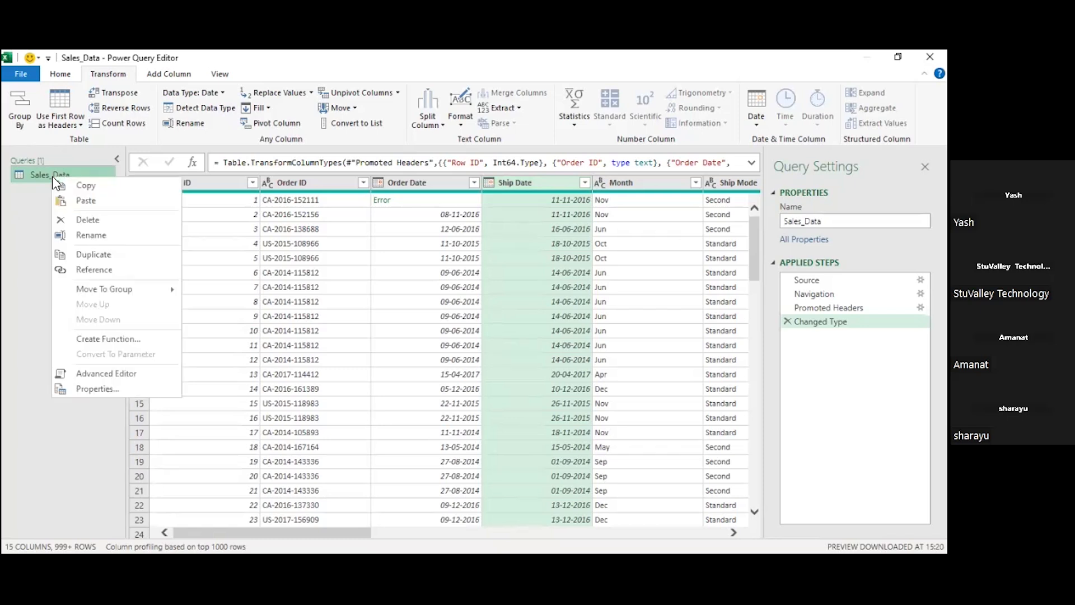
{"action": "left_click", "coordinate": [98, 184]}
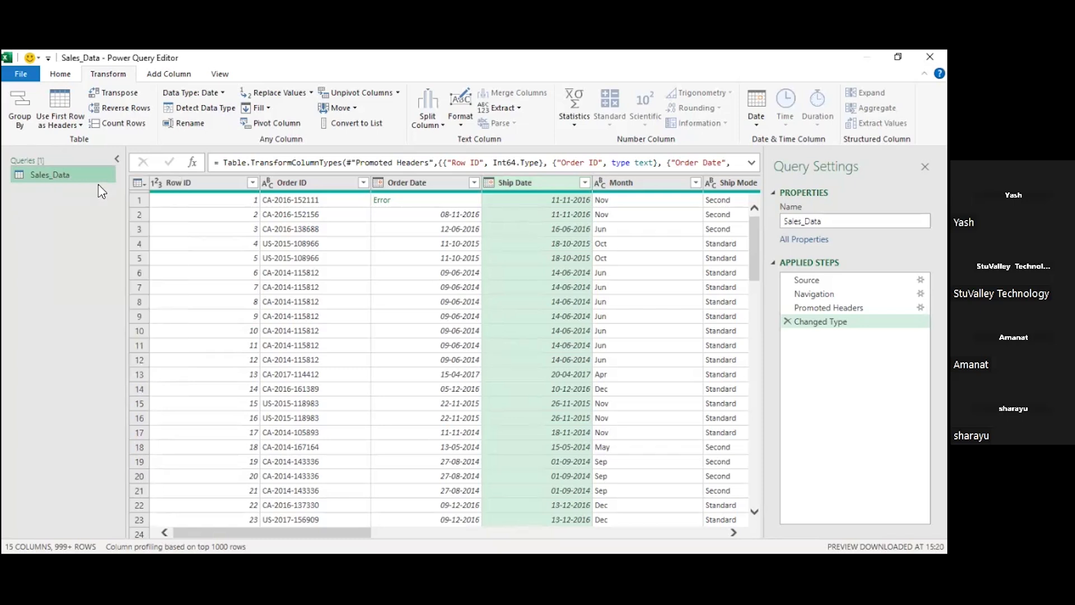
{"action": "right_click", "coordinate": [36, 171]}
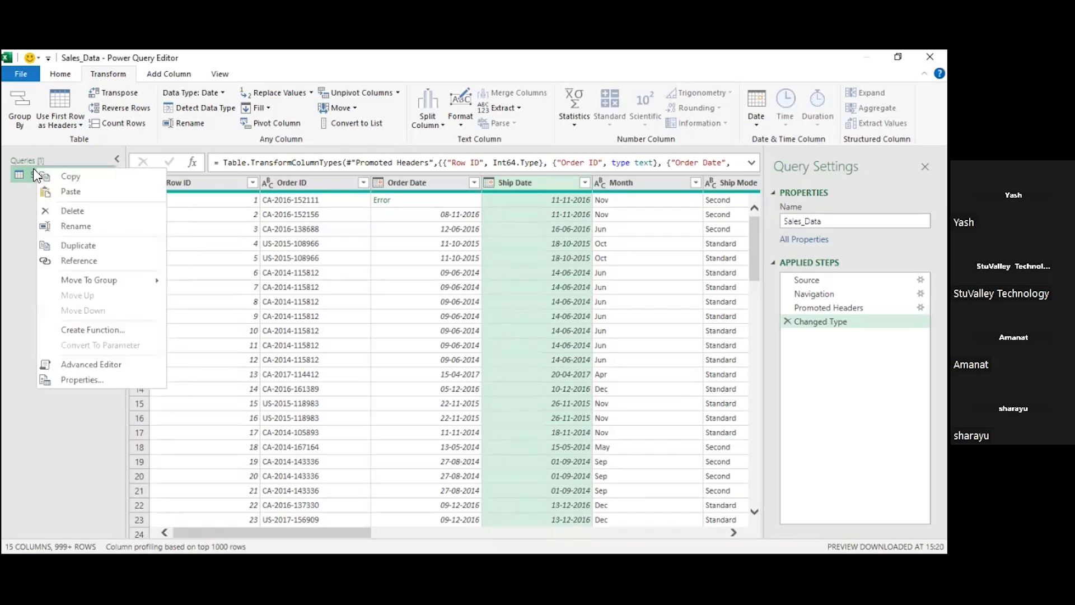
{"action": "left_click", "coordinate": [48, 177]}
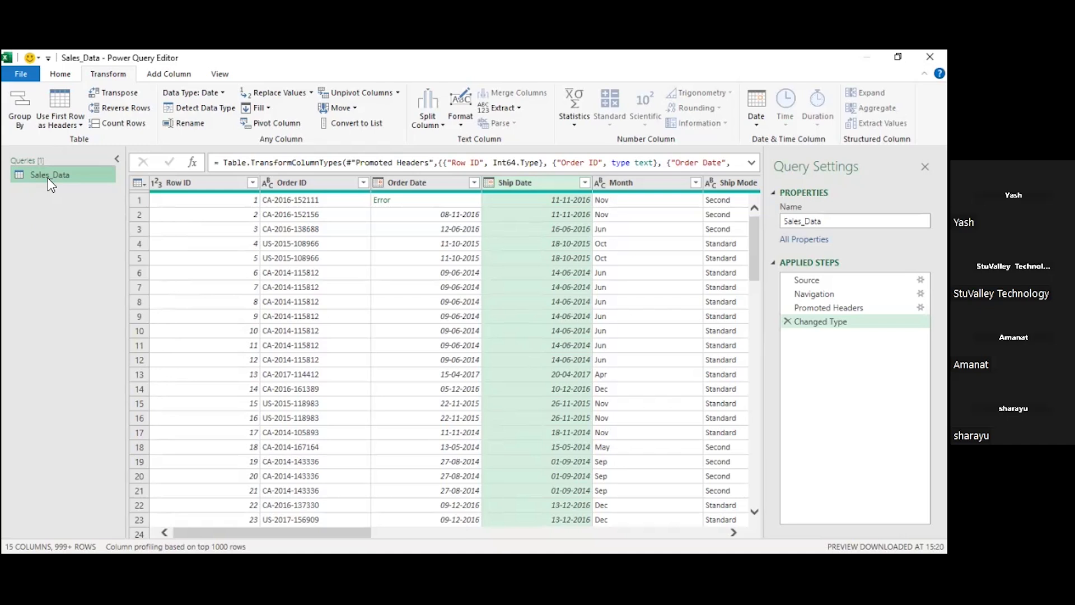
{"action": "right_click", "coordinate": [48, 177]}
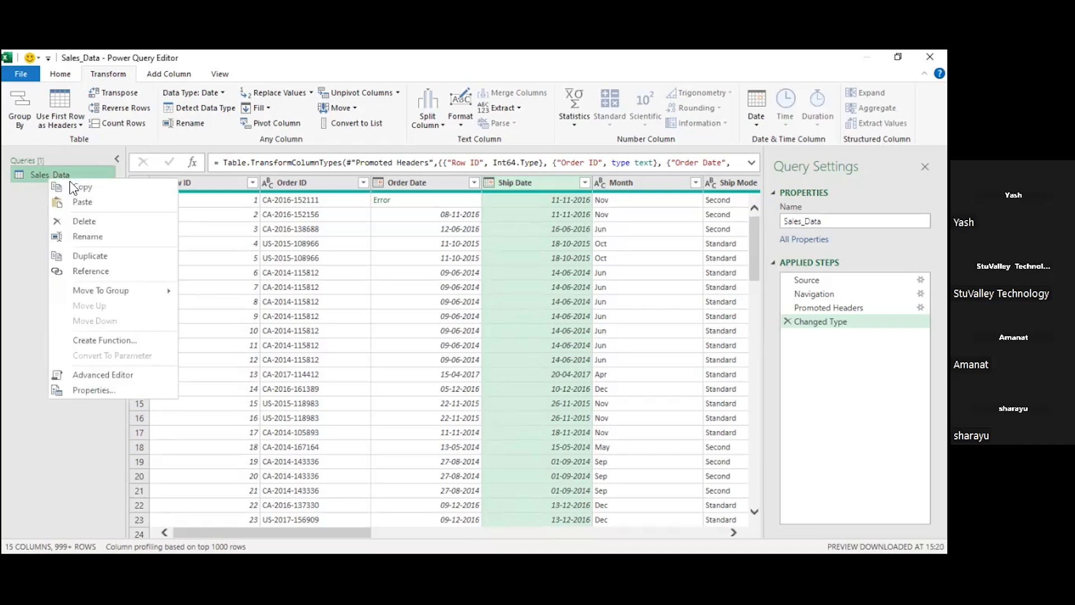
{"action": "left_click", "coordinate": [86, 184]}
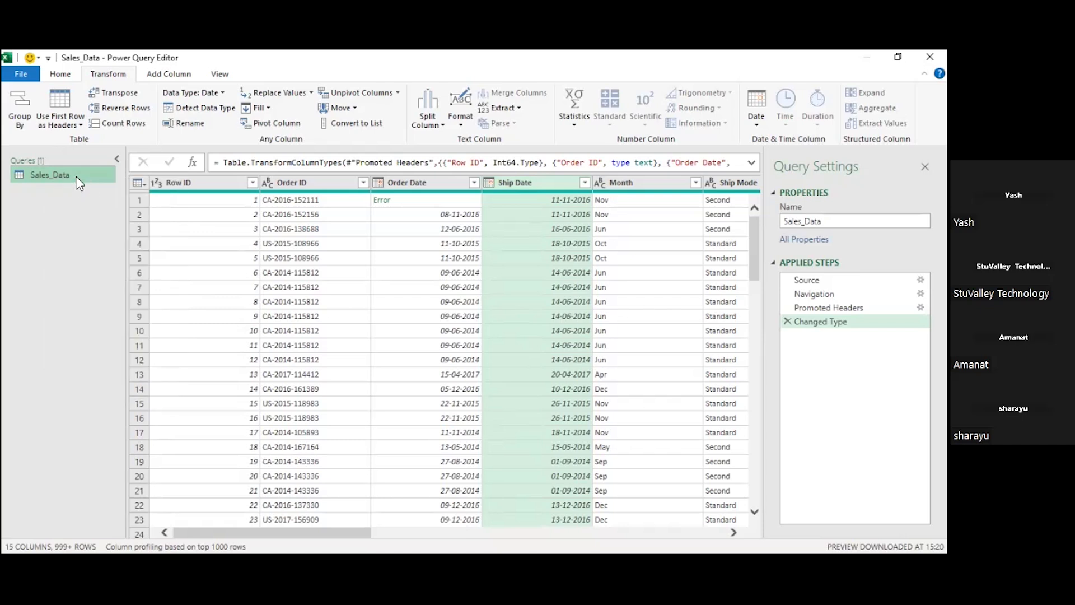
Duplicate the Sales_Data query
{"action": "right_click", "coordinate": [76, 179]}
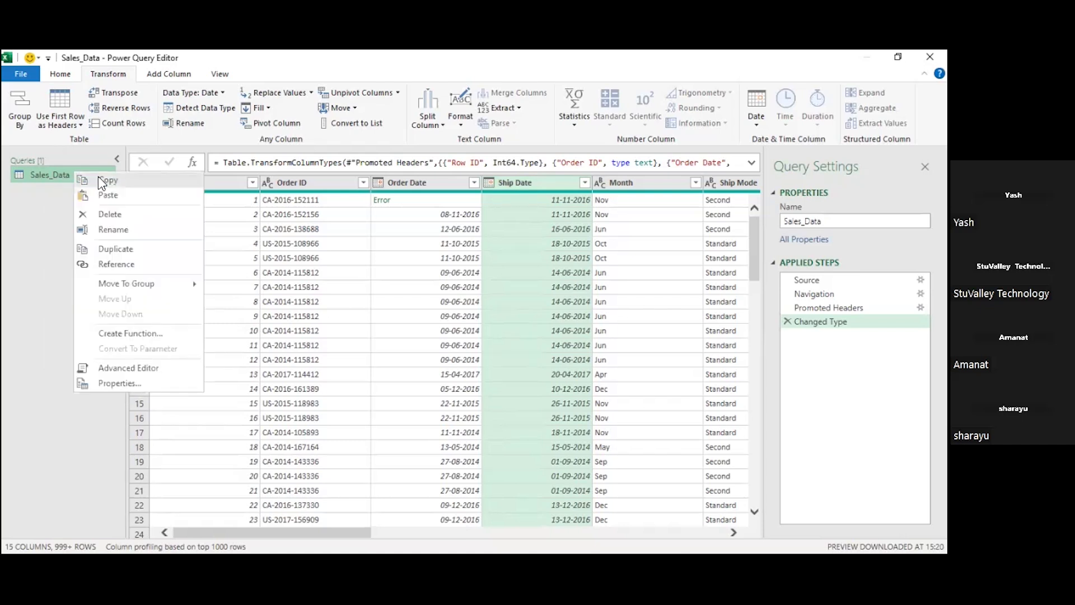
{"action": "right_click", "coordinate": [121, 184]}
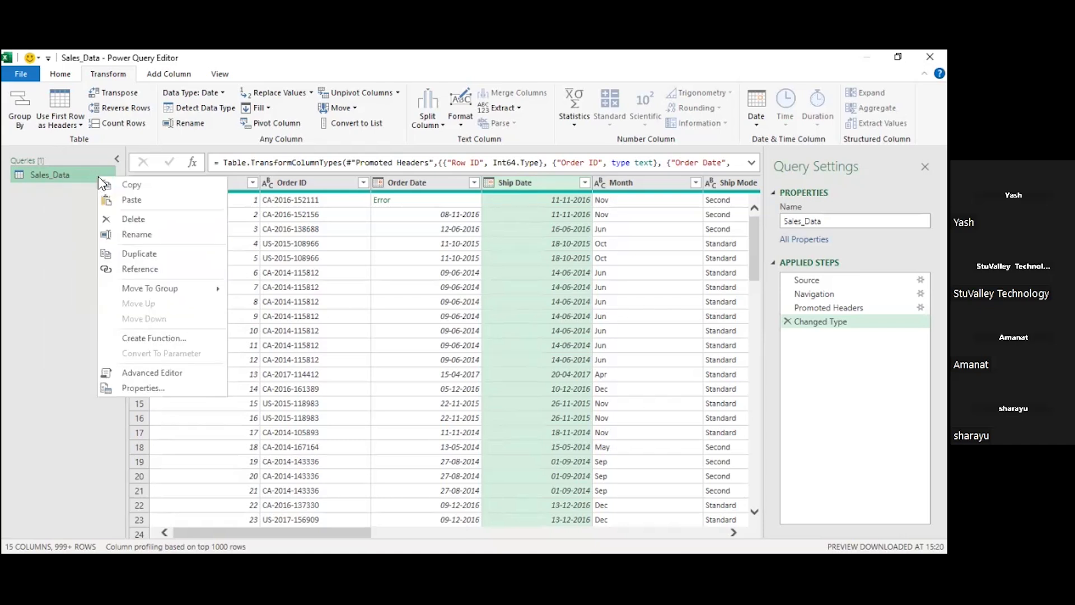
{"action": "left_click", "coordinate": [129, 258]}
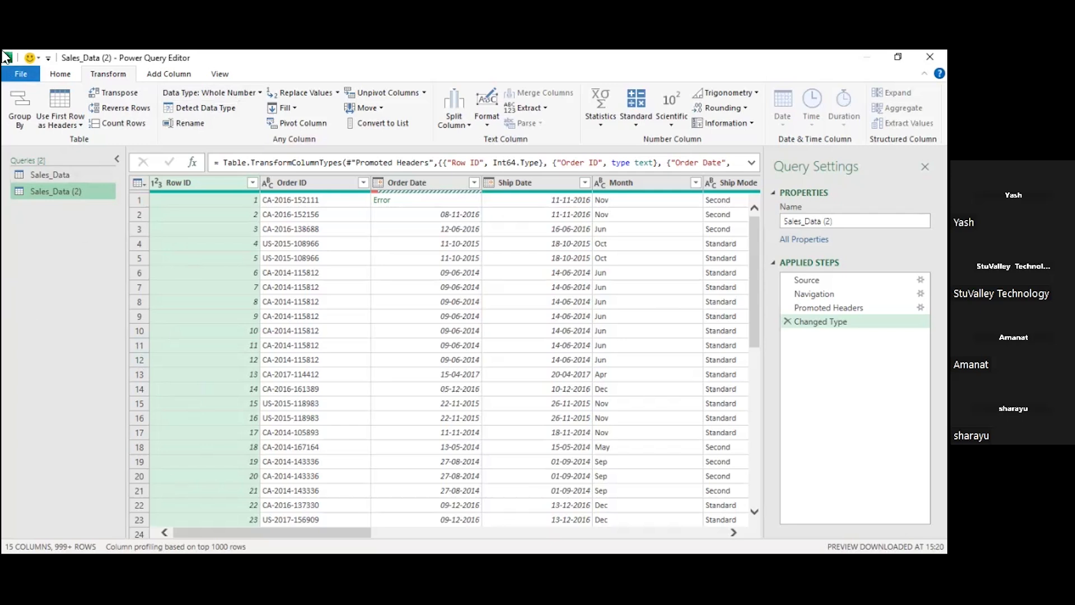
{"action": "left_click", "coordinate": [60, 78]}
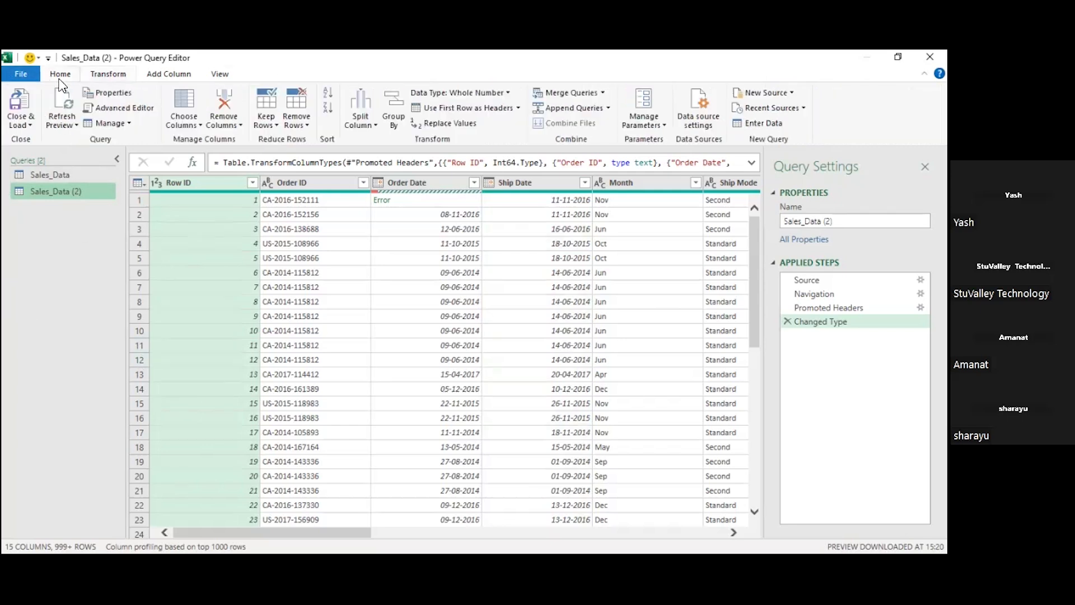
{"action": "left_click", "coordinate": [119, 77]}
{"action": "left_click", "coordinate": [168, 74]}
{"action": "left_click", "coordinate": [218, 79]}
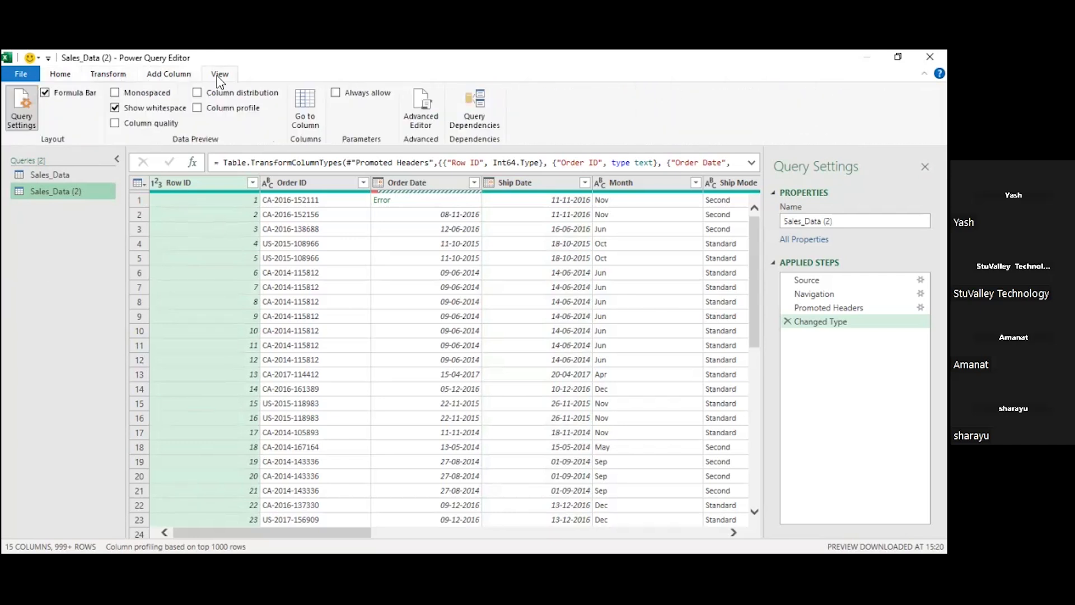
{"action": "left_click", "coordinate": [175, 73]}
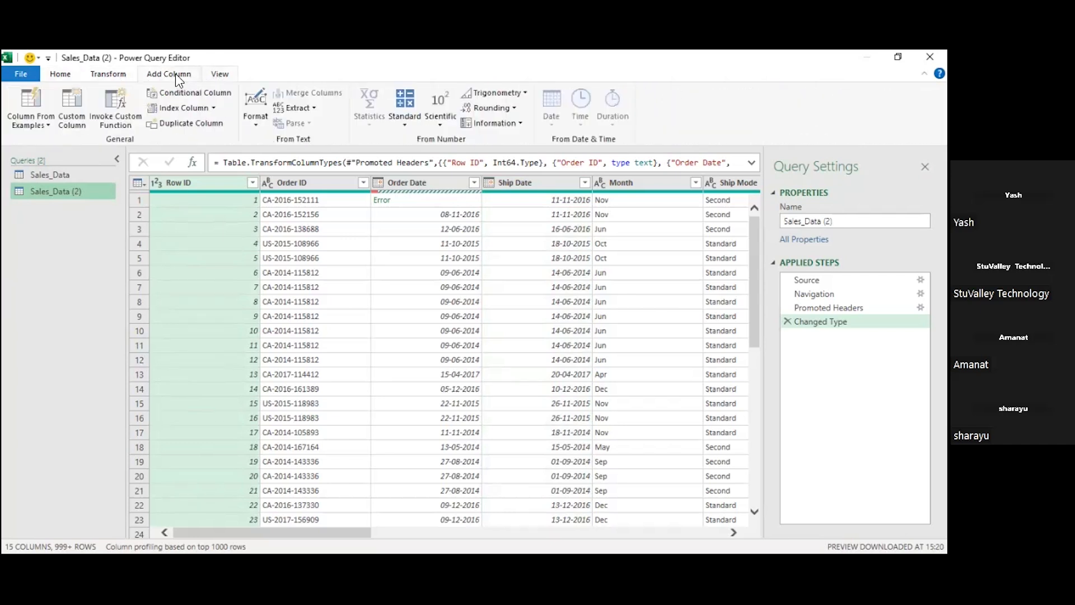
{"action": "left_click", "coordinate": [113, 82]}
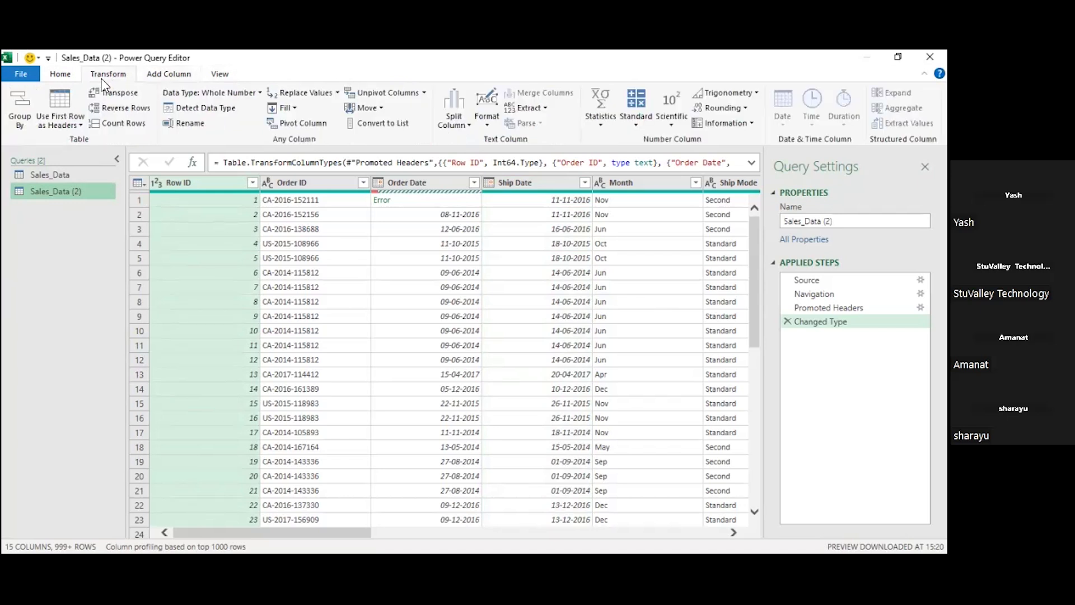
Close the query editor and load both queries into the workbook
{"action": "left_click", "coordinate": [66, 78]}
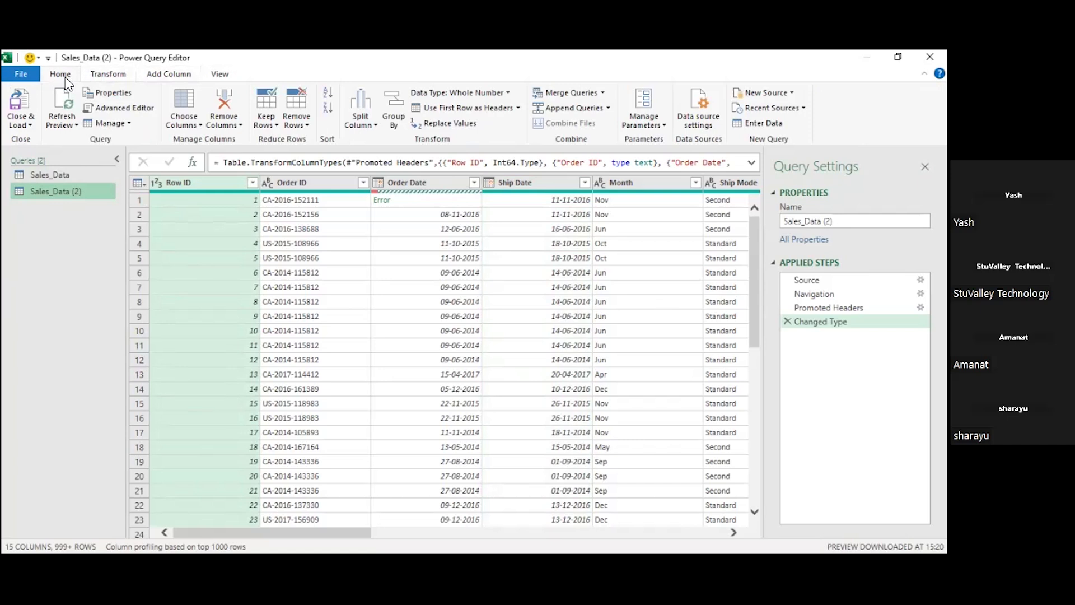
{"action": "left_click", "coordinate": [18, 105]}
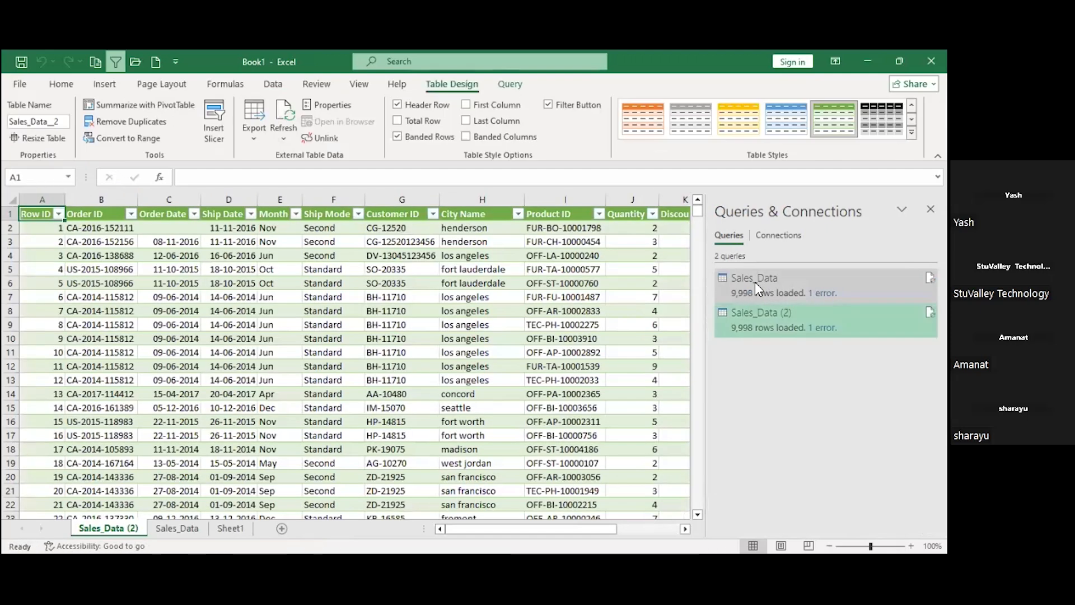
Reopen the Sales_Data query in the editor, check the load options, and close and load it again
{"action": "double_click", "coordinate": [755, 281]}
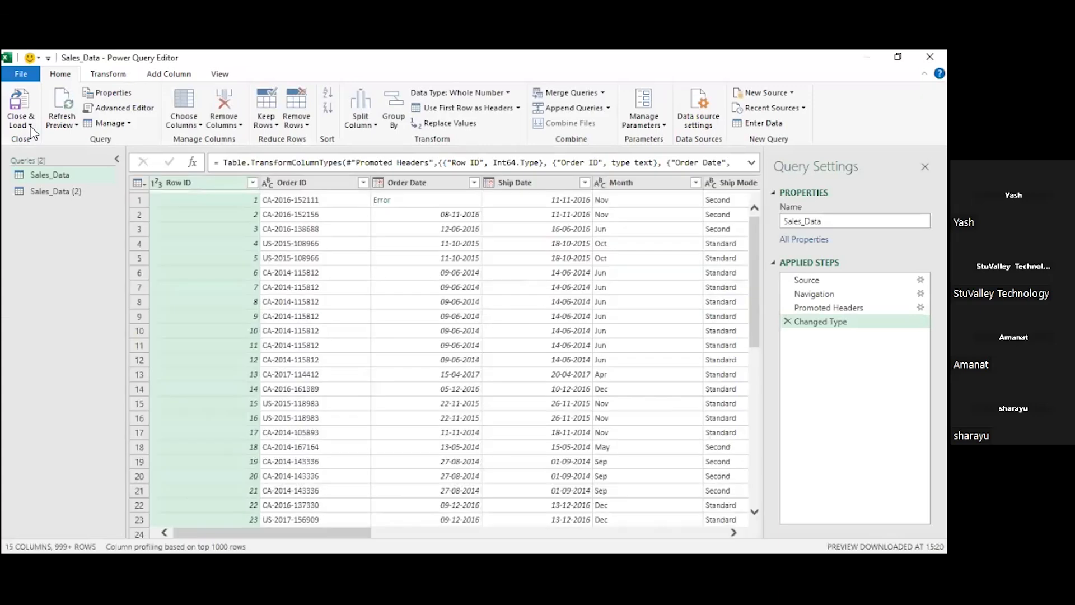
{"action": "left_click", "coordinate": [31, 127]}
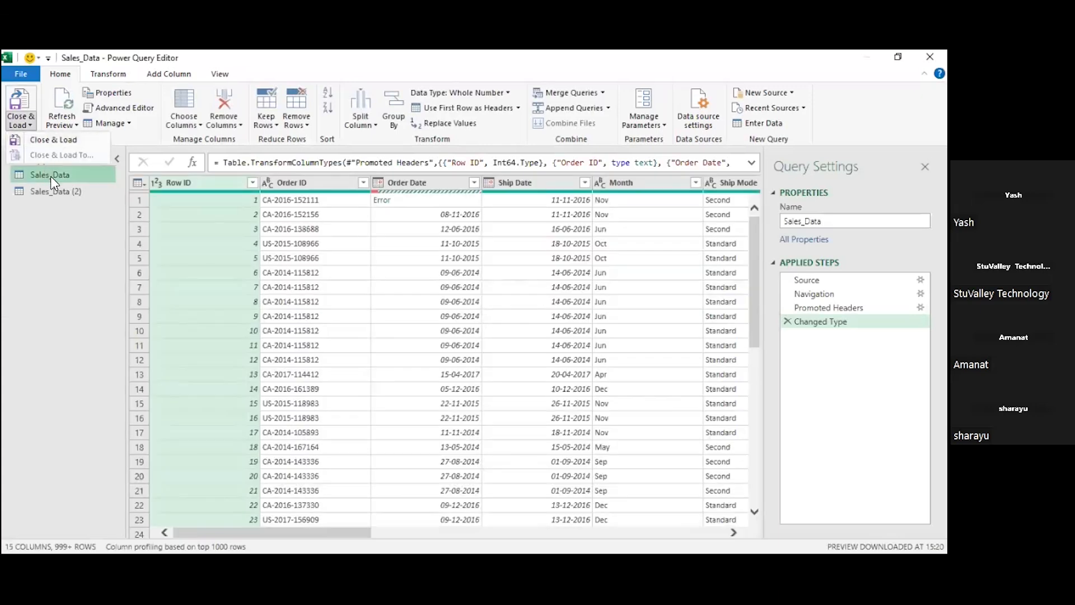
{"action": "left_click", "coordinate": [70, 141]}
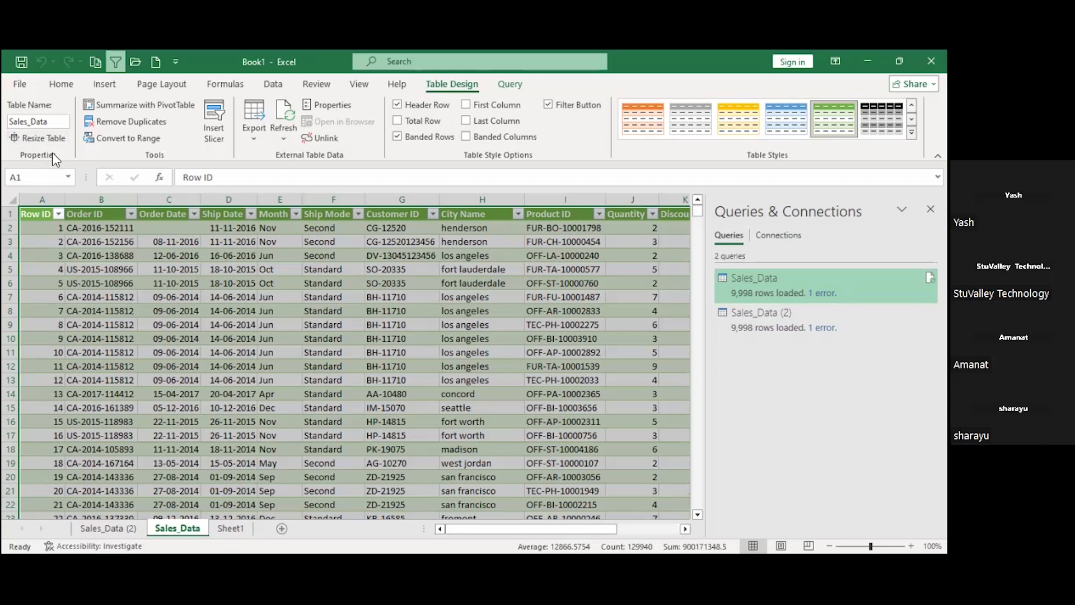
Hide and redisplay the workbook's list of queries and connections, leaving it shown
{"action": "left_click", "coordinate": [274, 84]}
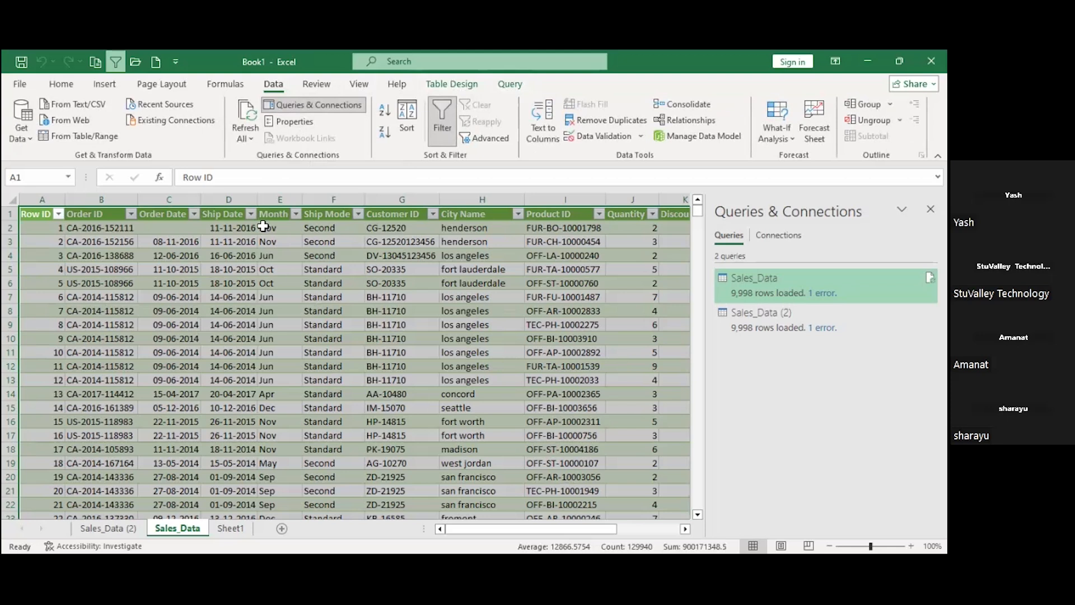
{"action": "left_click", "coordinate": [297, 109]}
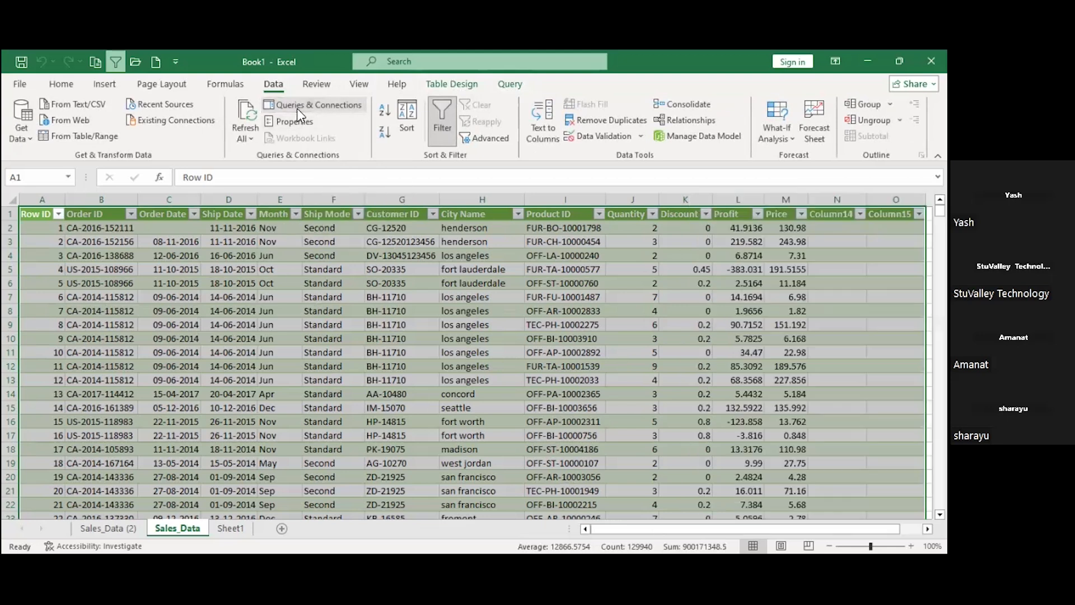
{"action": "left_click", "coordinate": [297, 108]}
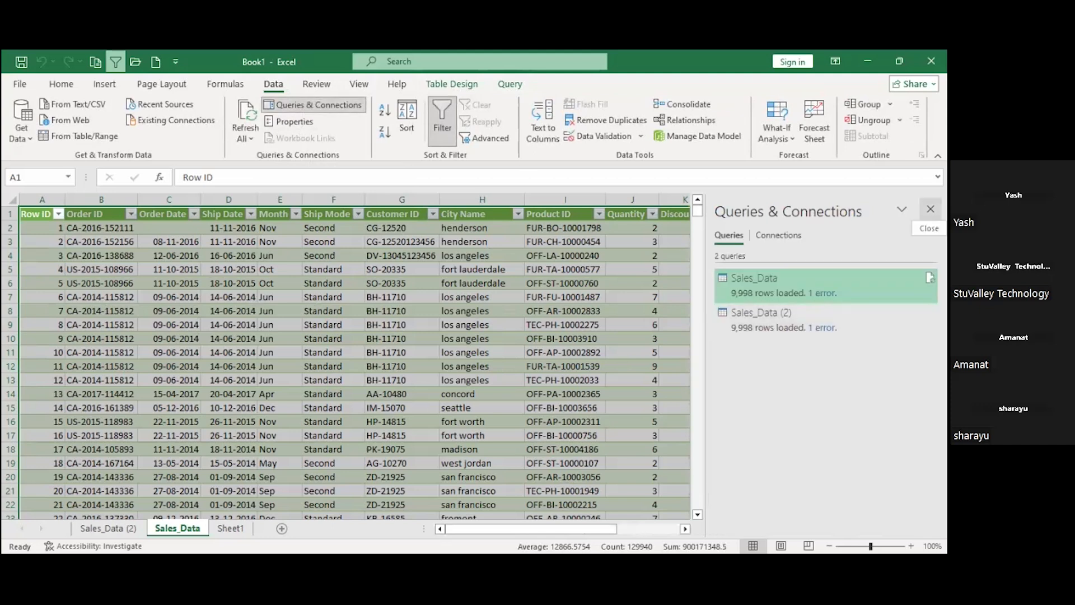
{"action": "left_click", "coordinate": [931, 209]}
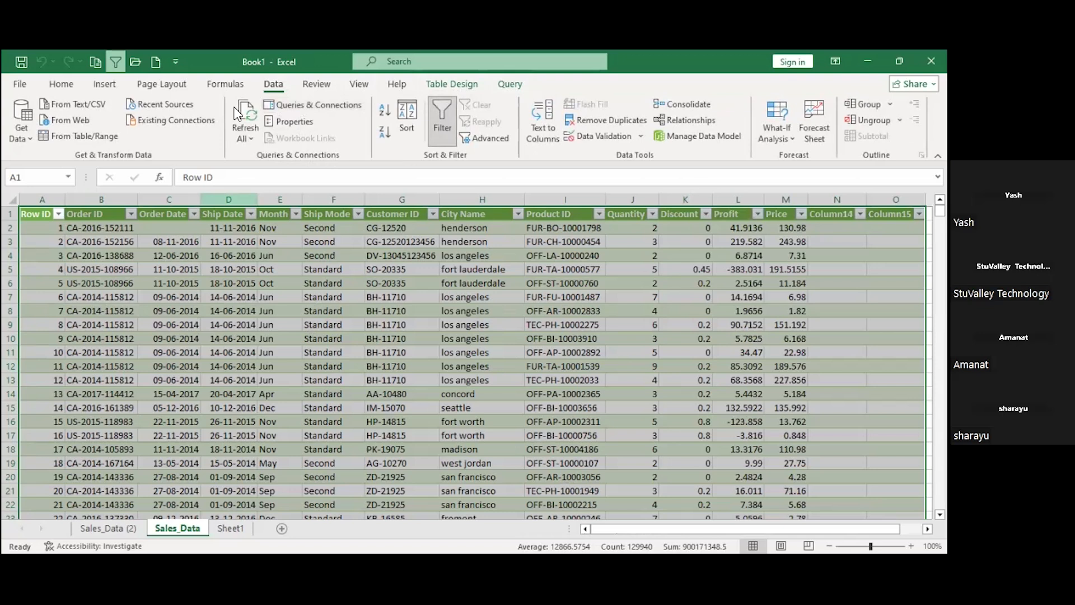
{"action": "left_click", "coordinate": [289, 104]}
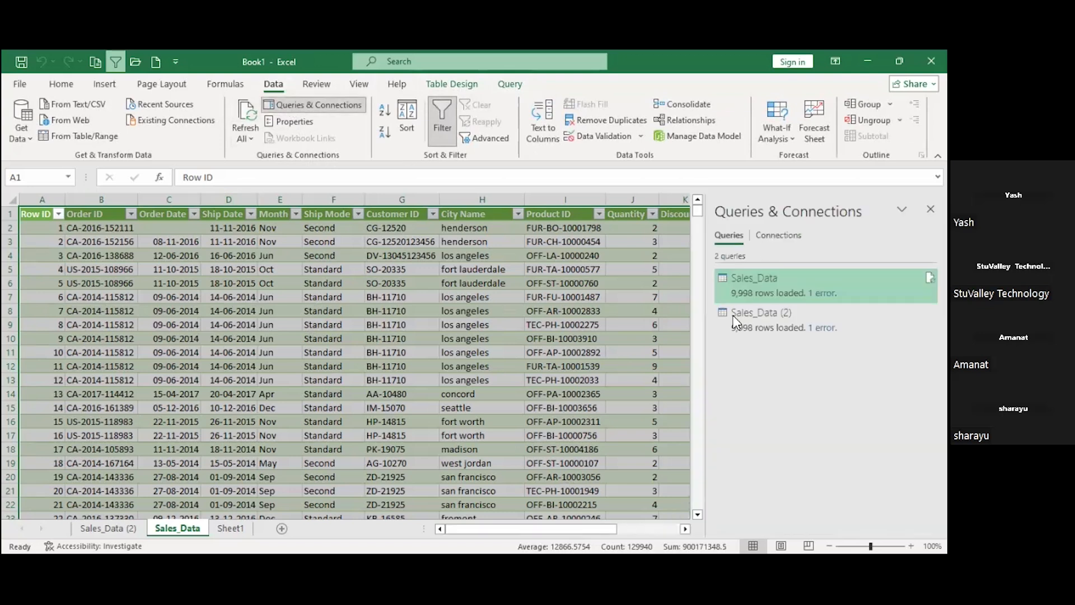
Open the Sales_Data query in the Power Query Editor, then close and load it back into the workbook
{"action": "mouse_move", "coordinate": [771, 277]}
{"action": "double_click", "coordinate": [770, 285]}
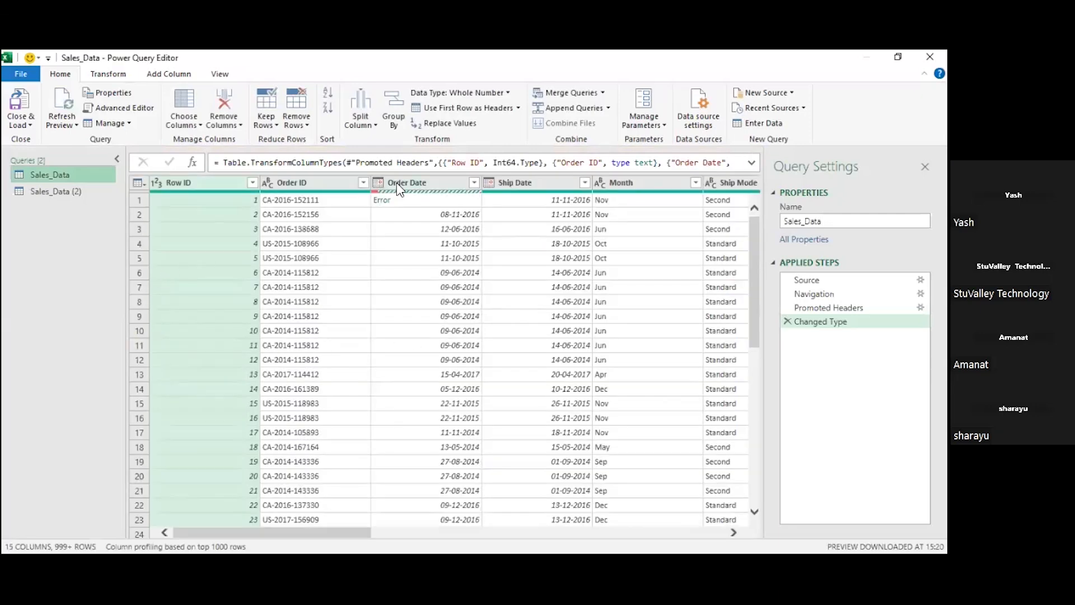
{"action": "left_click", "coordinate": [36, 109]}
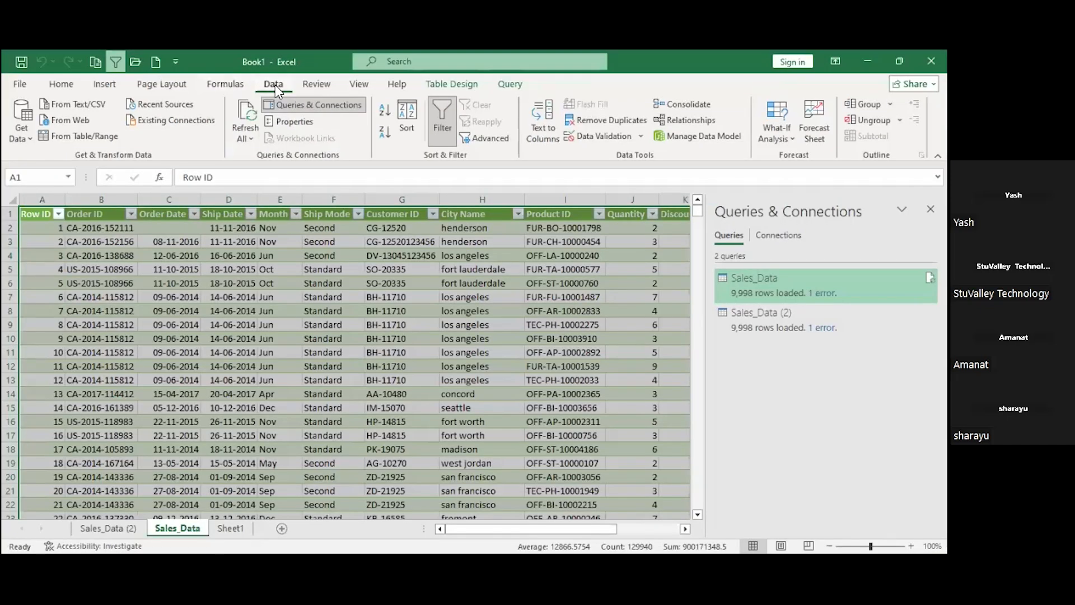
Look over the commands available for the Sales_Data query and hide the list of queries and connections
{"action": "left_click", "coordinate": [506, 85]}
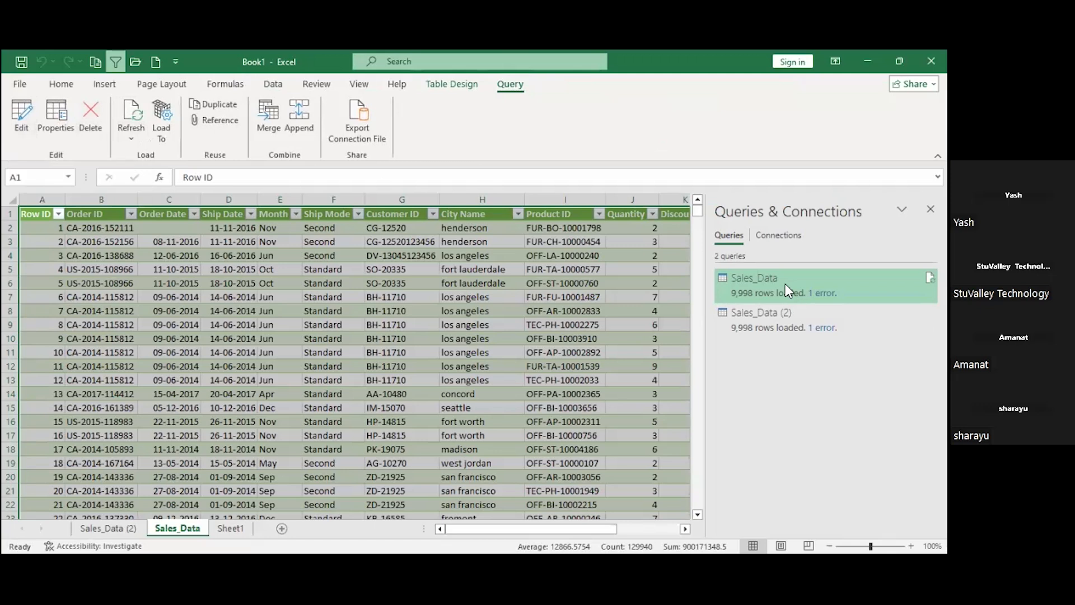
{"action": "mouse_move", "coordinate": [781, 284]}
{"action": "left_click", "coordinate": [930, 209]}
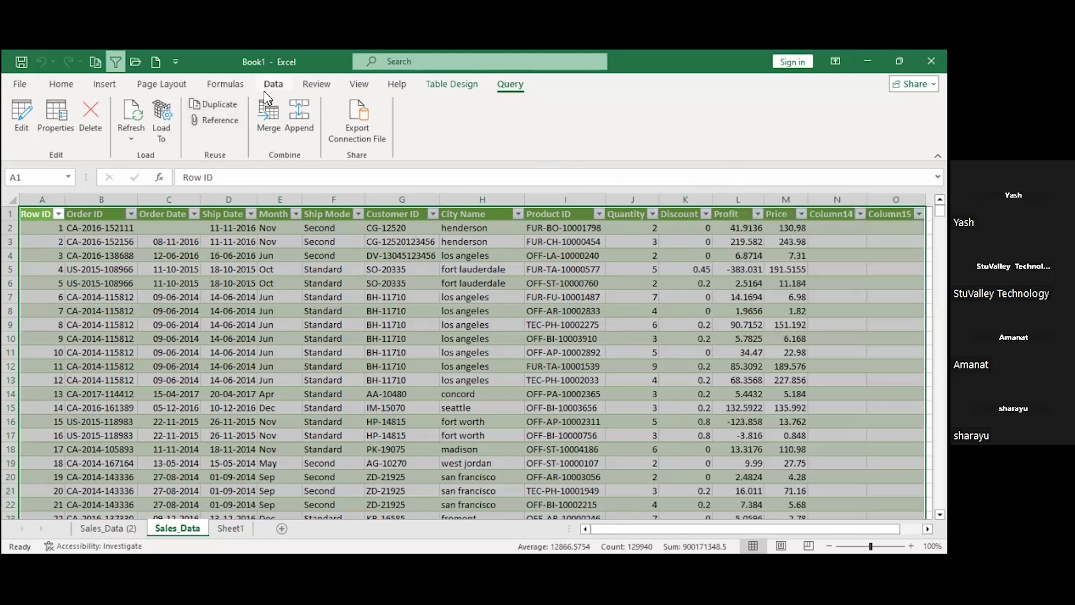
Redisplay the workbook's queries and connections and open the Sales_Data query for editing
{"action": "left_click", "coordinate": [271, 86]}
{"action": "left_click", "coordinate": [281, 103]}
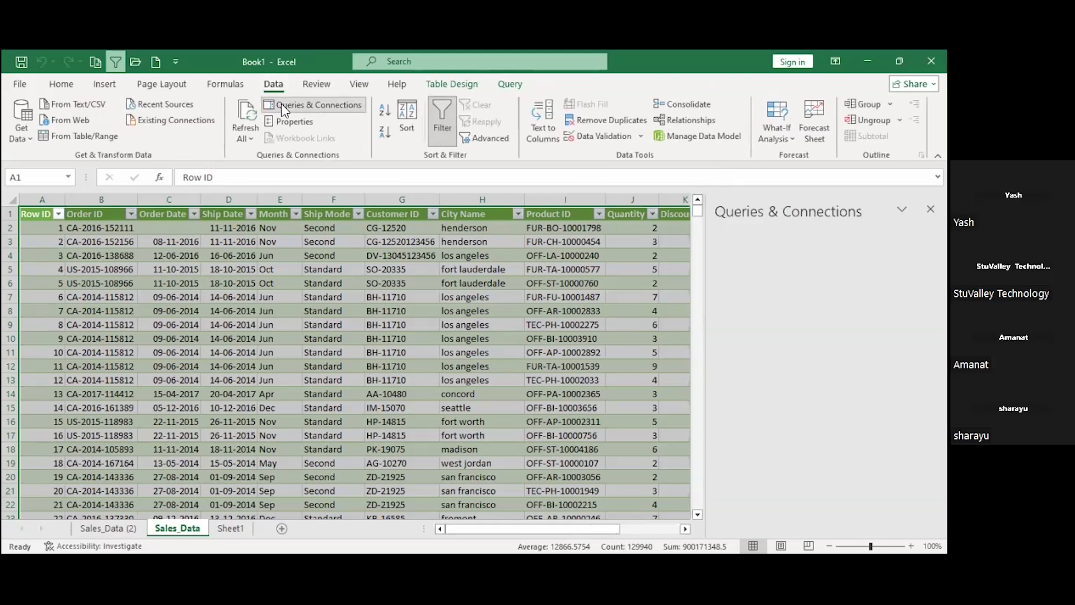
{"action": "left_click", "coordinate": [930, 209]}
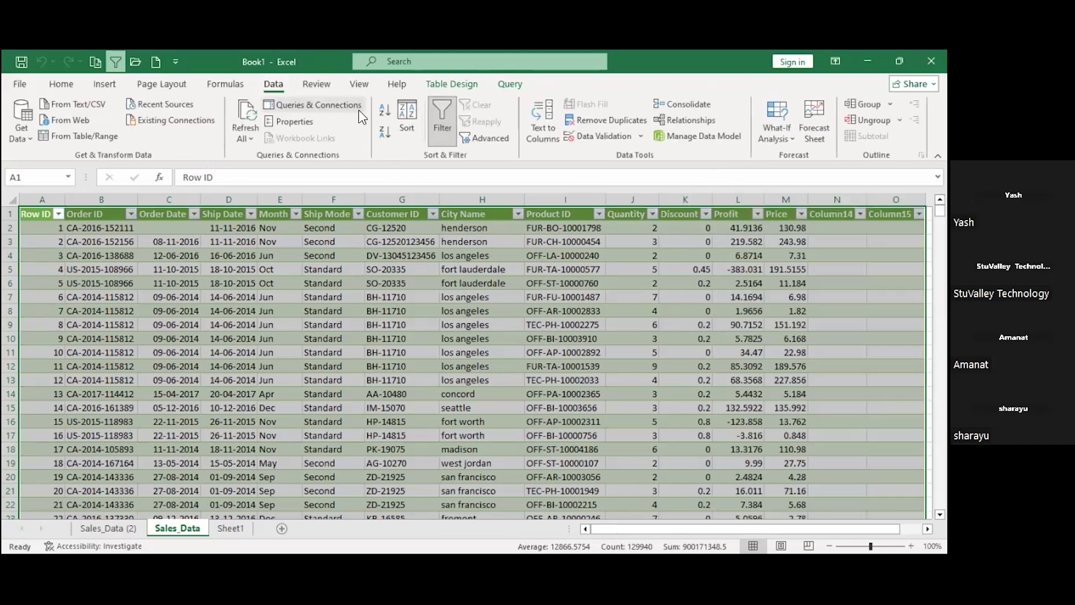
{"action": "left_click", "coordinate": [327, 112]}
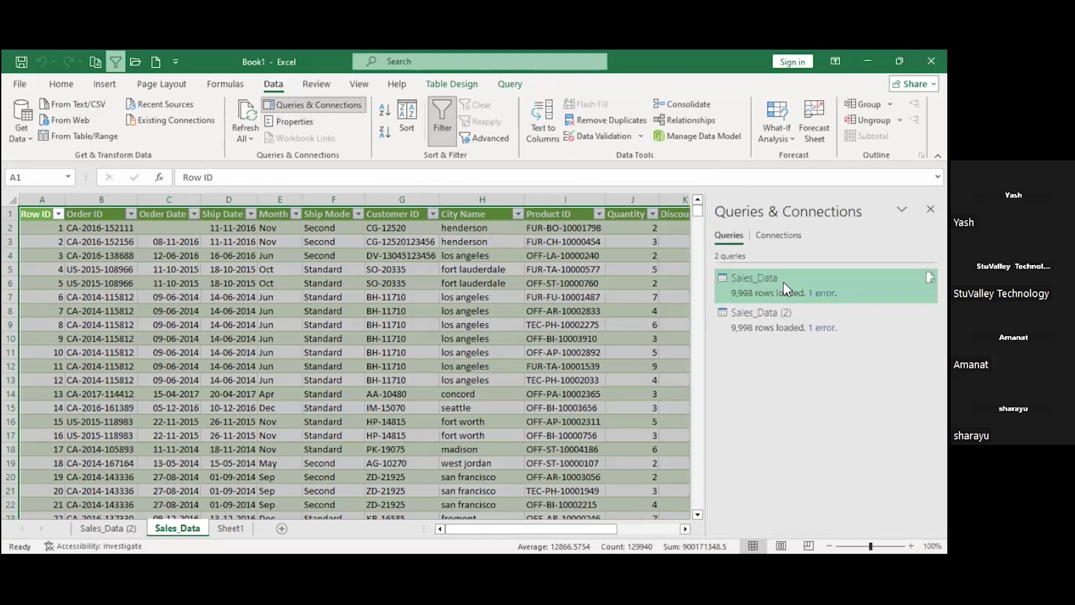
{"action": "right_click", "coordinate": [784, 286]}
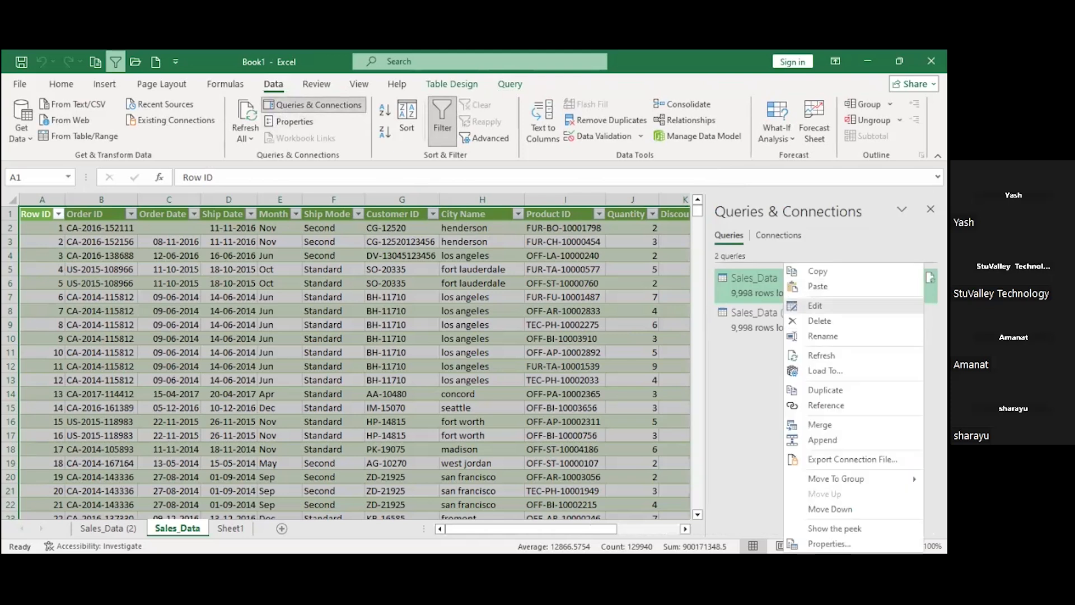
{"action": "left_click", "coordinate": [815, 305]}
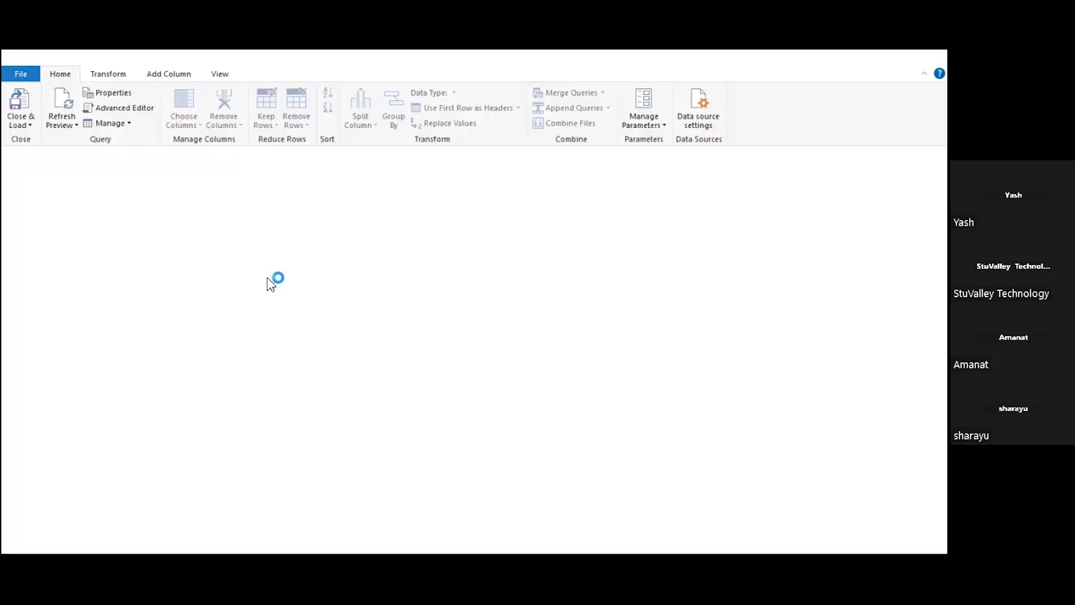